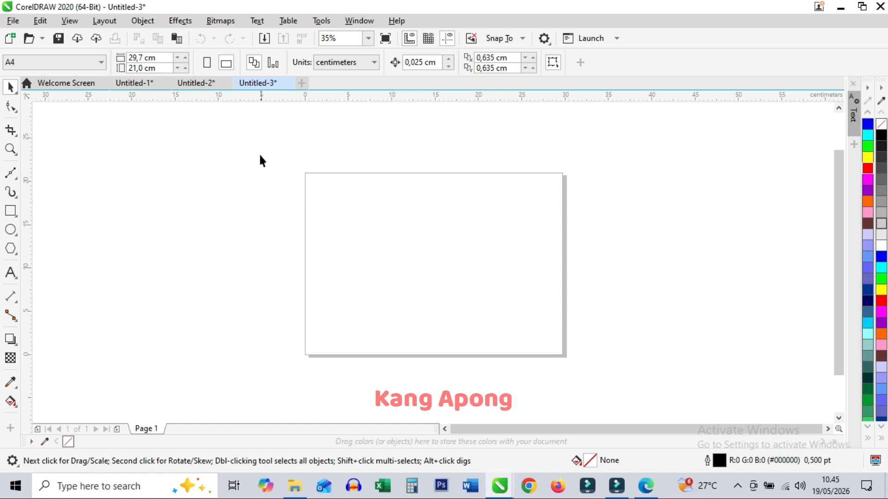
Step: Draw a closed two-node vertical path about 7.4 cm tall with the Bézier tool, ending back on its start node
key(z)
drag(223, 150, 637, 374)
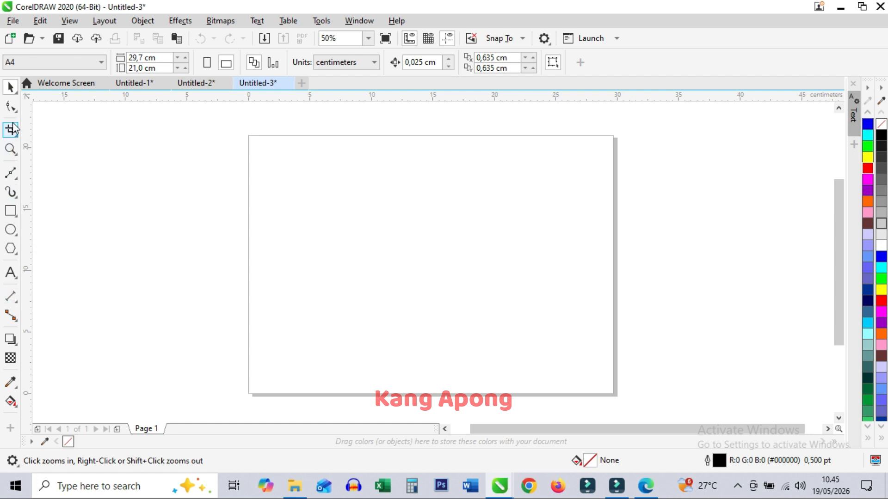
click(17, 179)
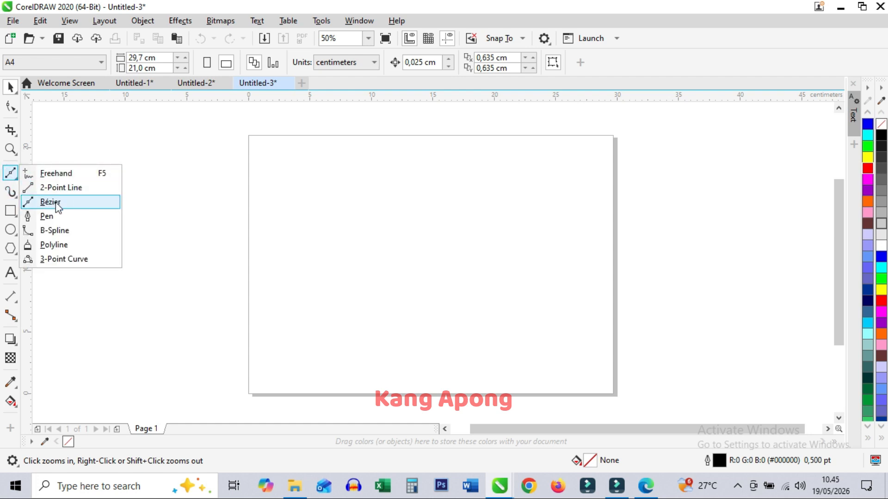
click(54, 202)
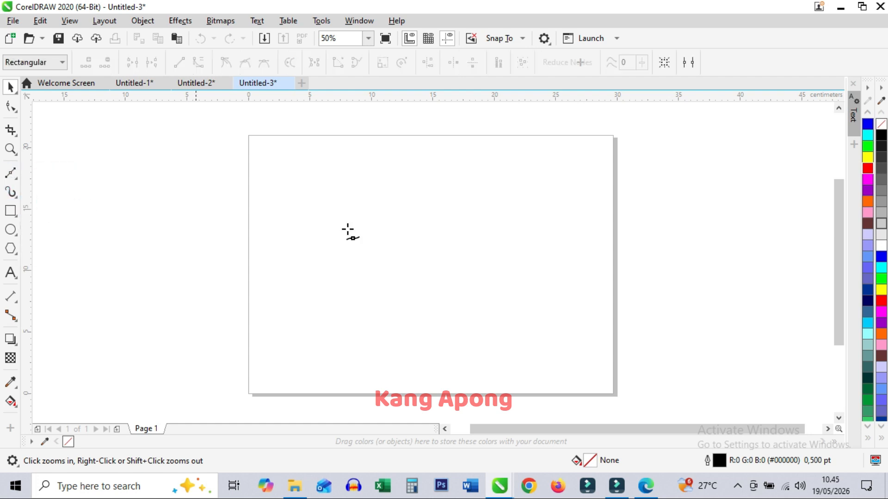
click(392, 158)
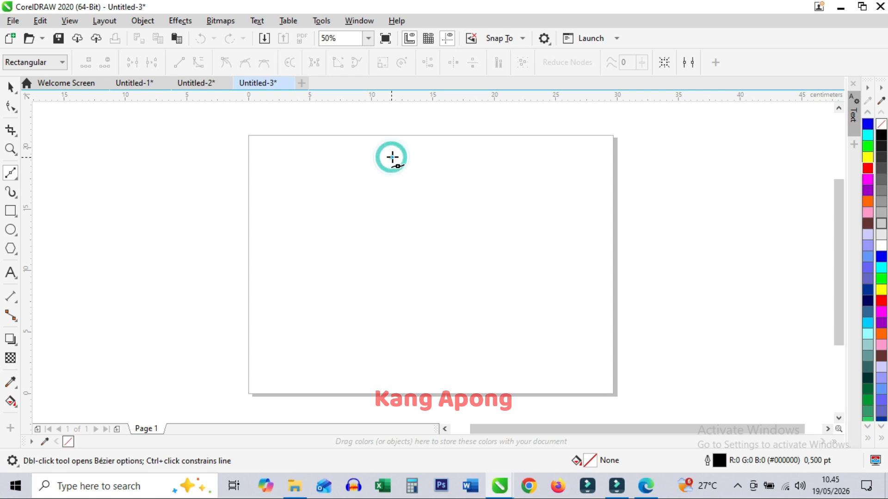
click(392, 248)
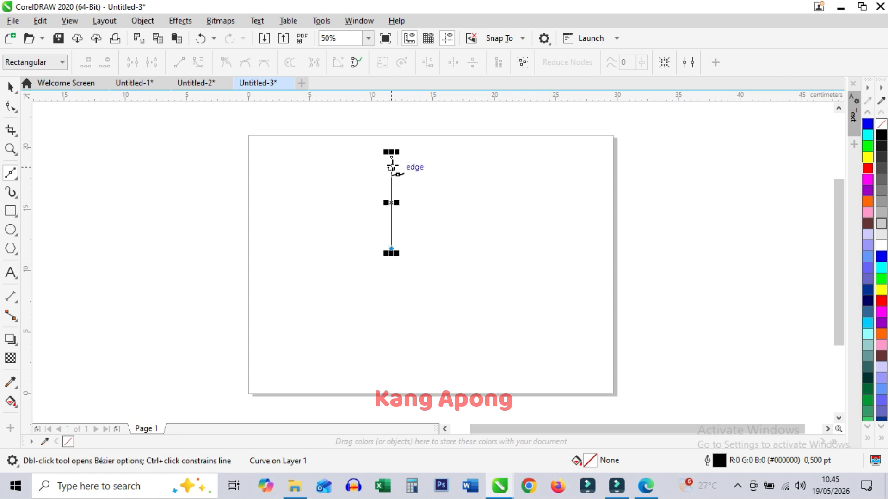
click(390, 157)
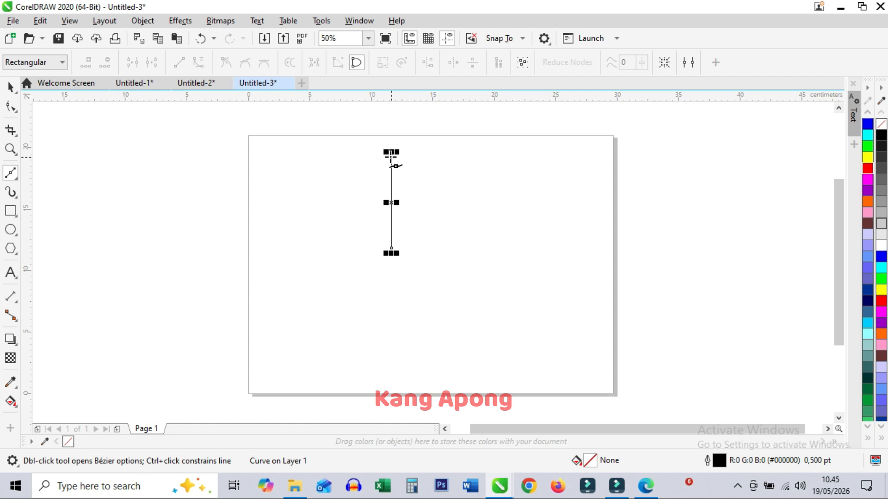
key(space)
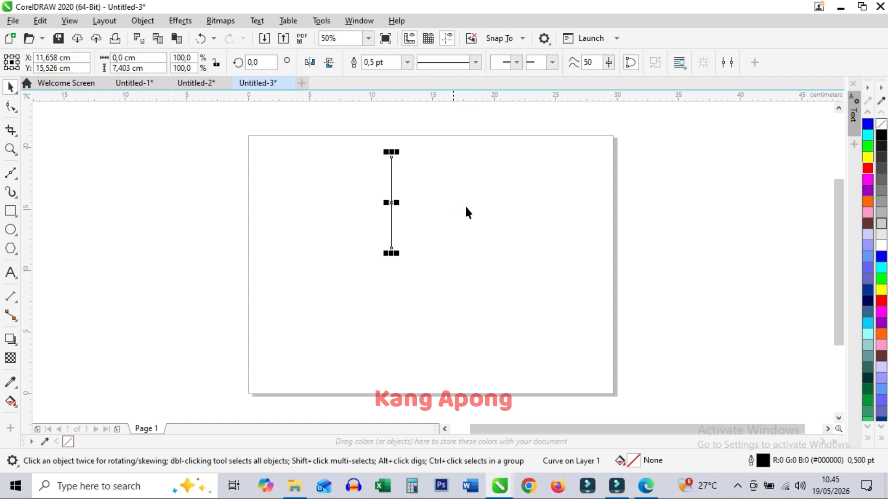
Step: Center the vertical path on the page
drag(366, 145, 560, 346)
key(p)
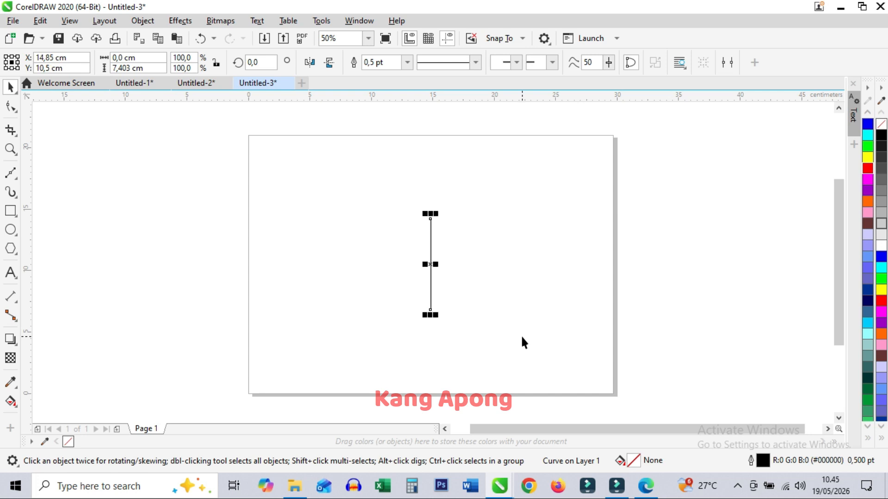
click(511, 257)
Step: Convert one segment of the vertical path to a curve and bow its middle outward to the left
key(z)
drag(365, 190, 542, 372)
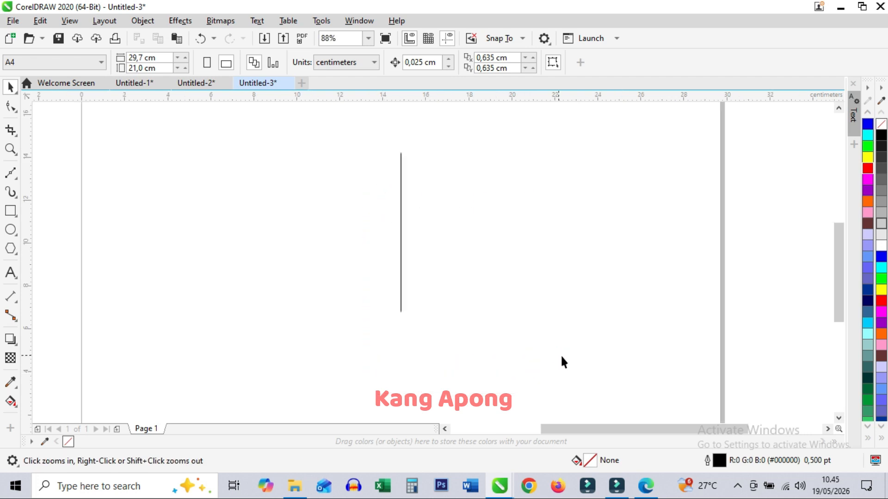
key(space)
click(401, 218)
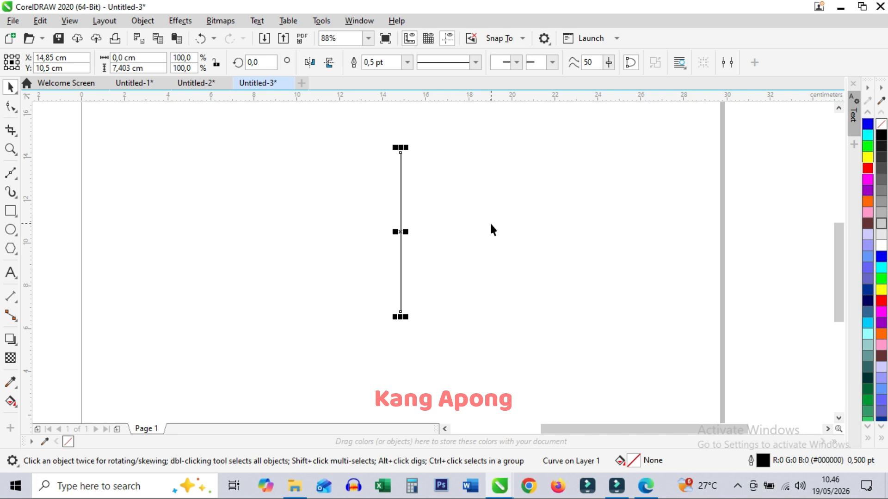
key(F10)
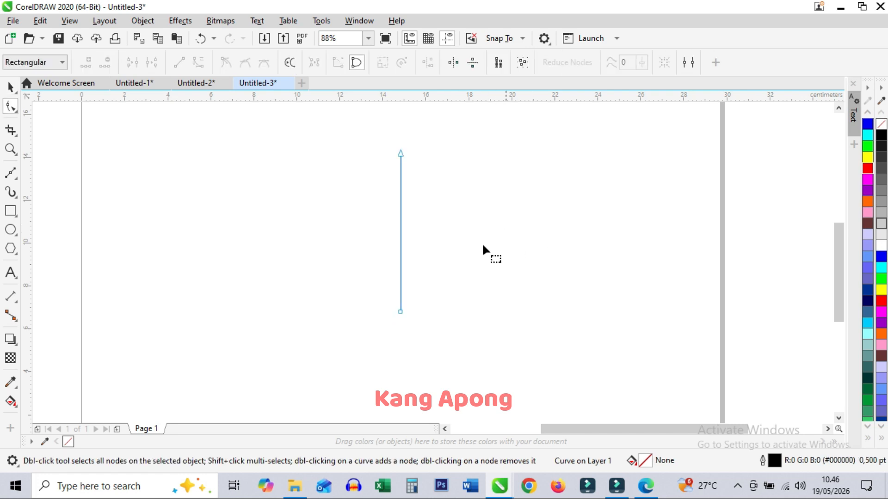
click(401, 228)
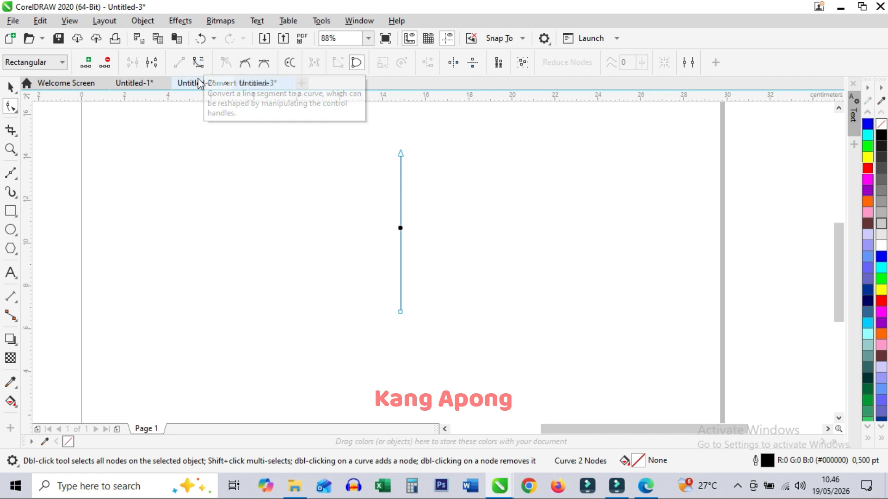
click(199, 62)
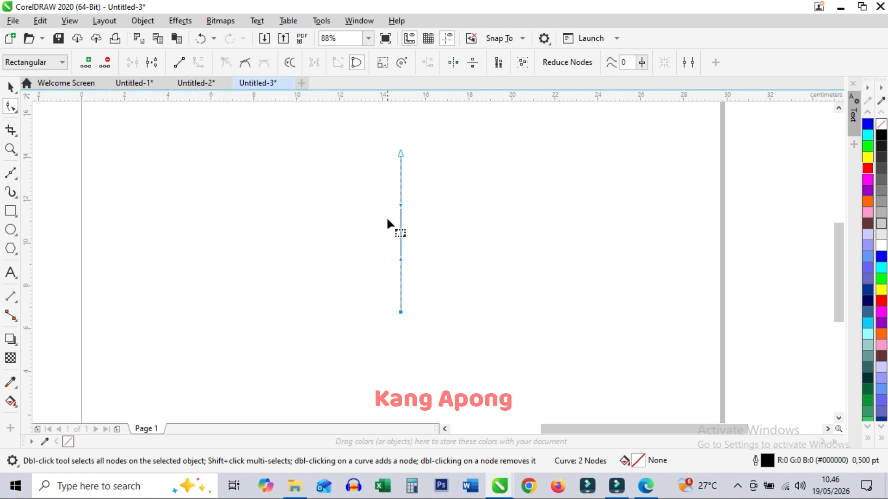
drag(401, 227, 374, 230)
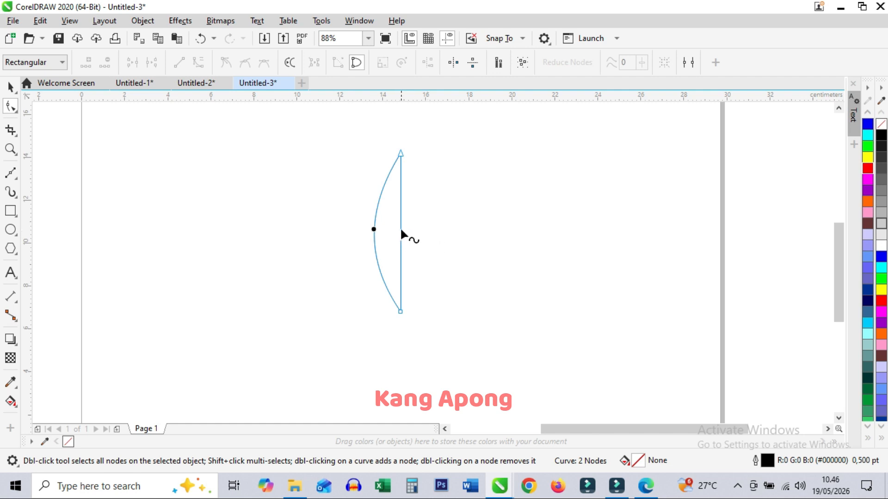
Step: Convert the remaining straight segment to a curve and bow it to the right, forming a petal about 2.4 cm wide
click(400, 228)
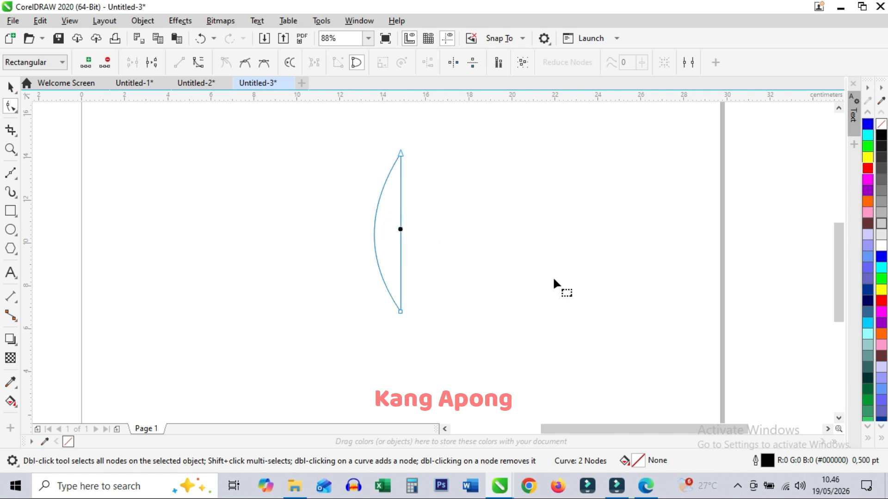
click(199, 63)
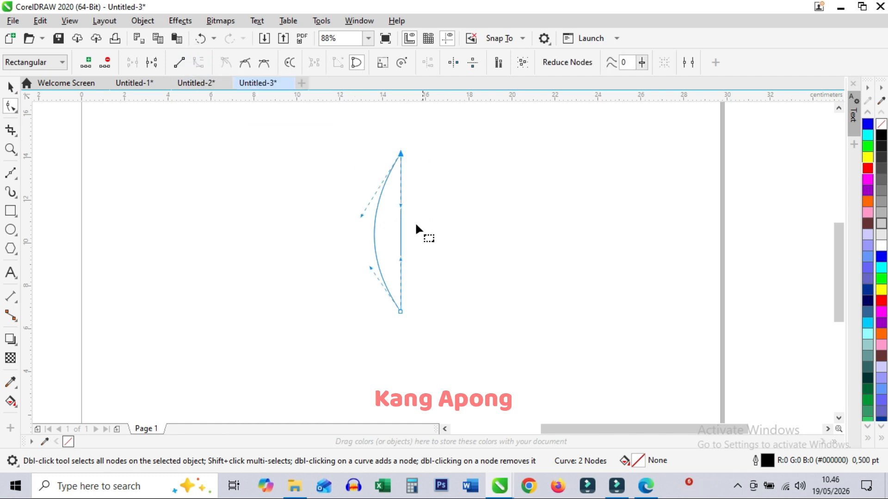
drag(401, 228, 426, 230)
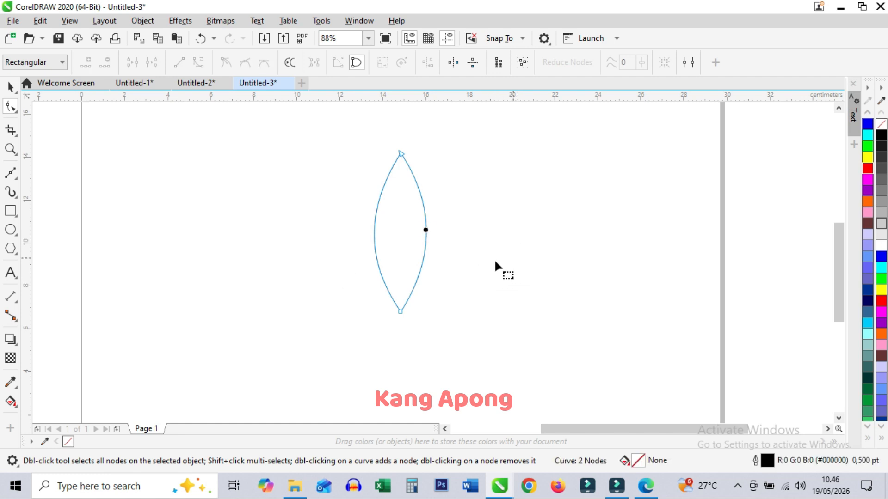
click(10, 87)
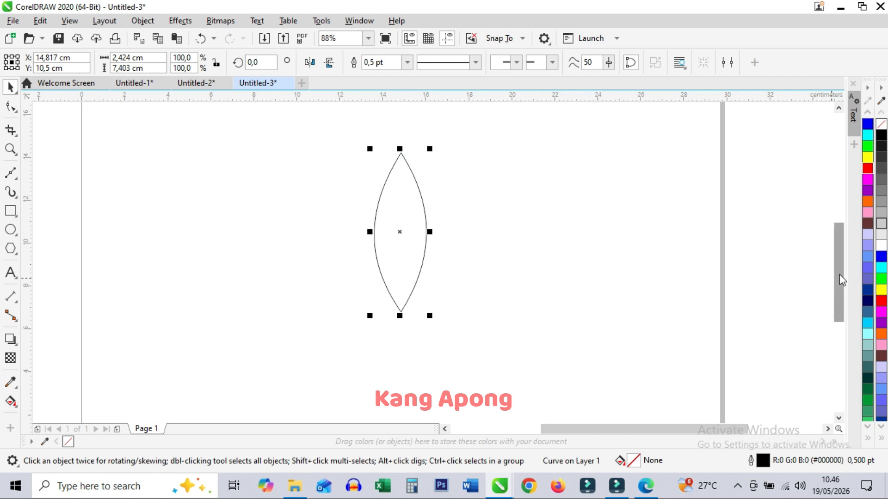
Step: Fill the petal with blue-violet #6666FF and remove its outline
click(867, 269)
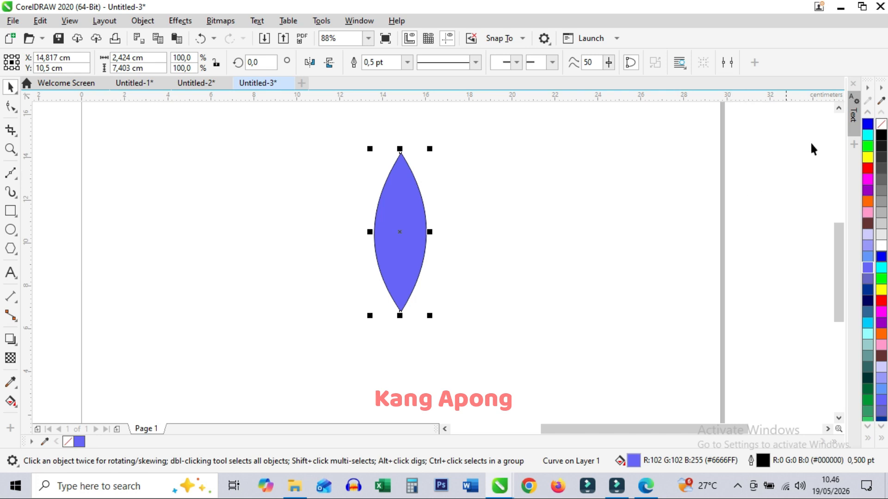
right_click(880, 125)
click(527, 207)
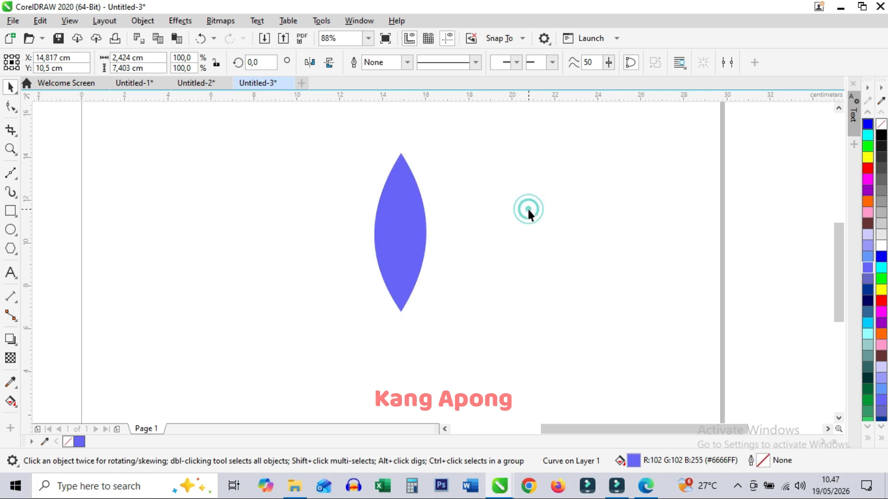
click(418, 214)
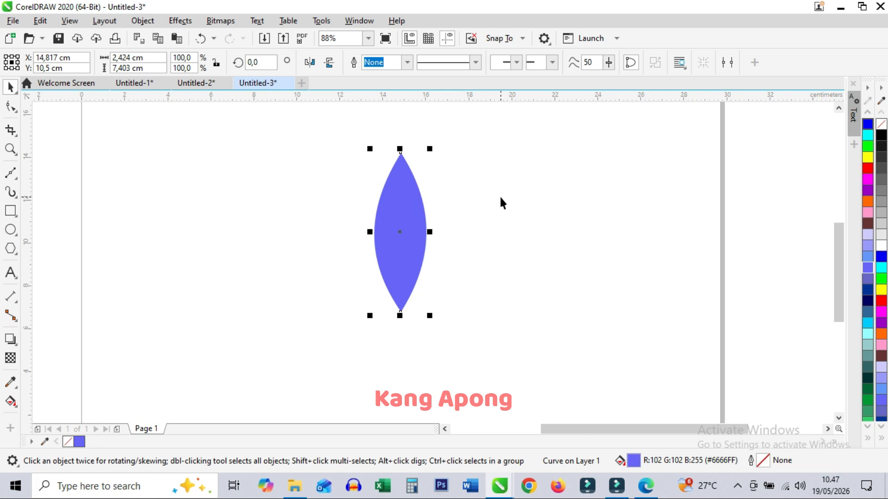
click(512, 190)
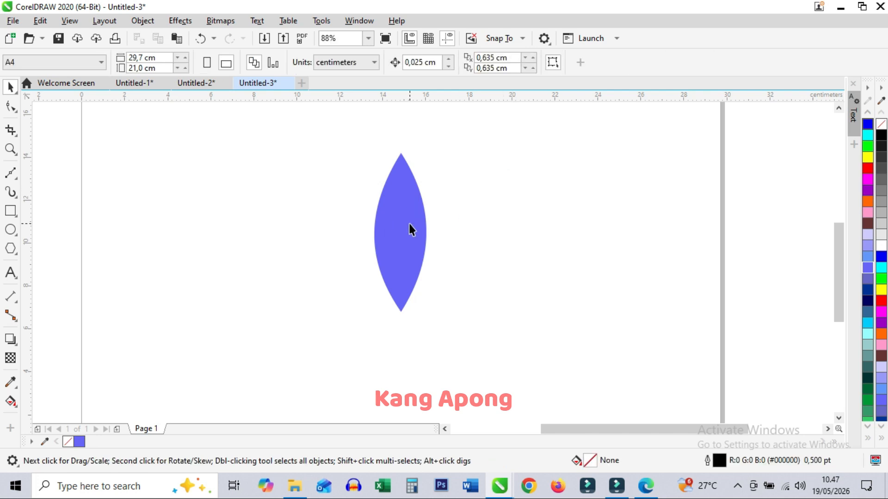
Step: Apply a linear fountain transparency to the petal, fading from opaque at its left edge to fully transparent just past the middle
click(410, 227)
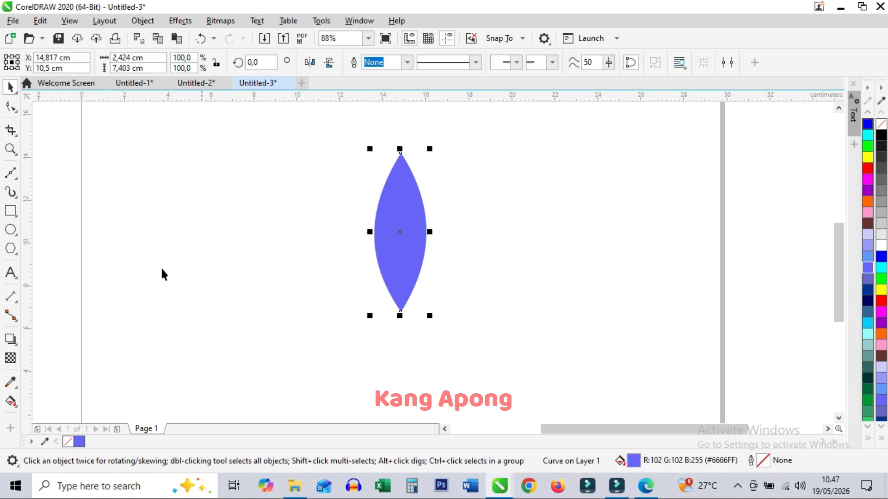
click(10, 359)
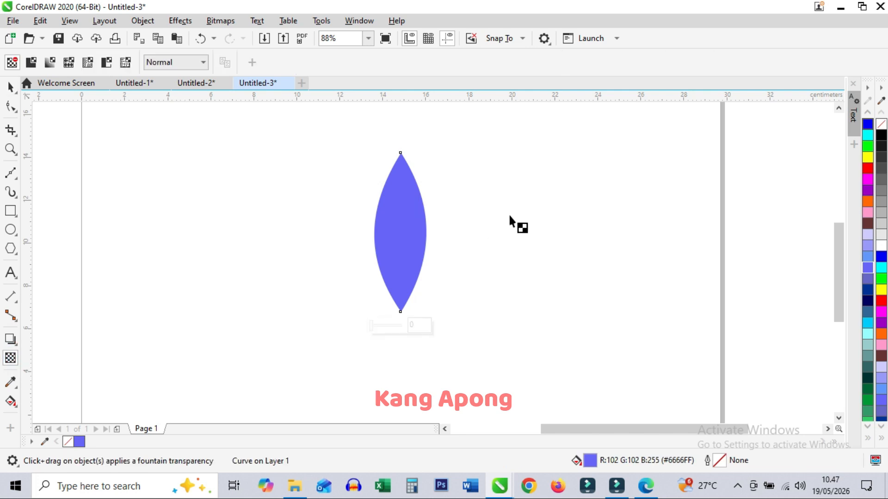
drag(364, 230, 406, 227)
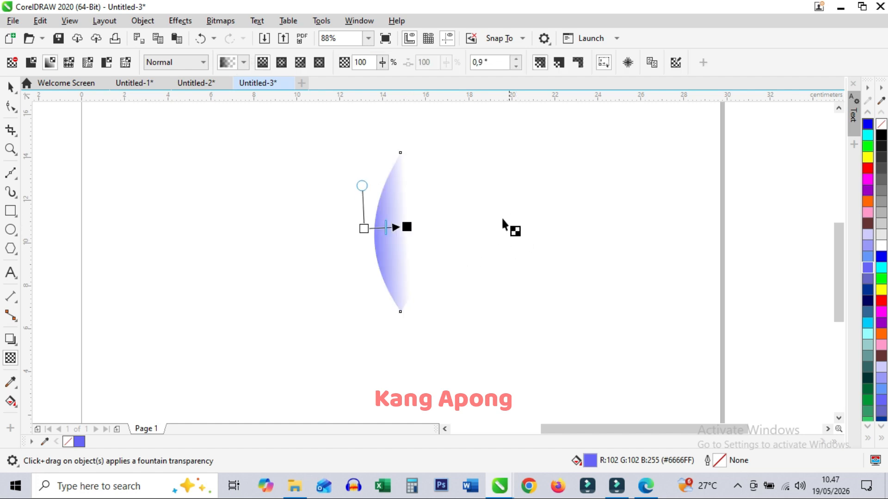
key(space)
click(574, 216)
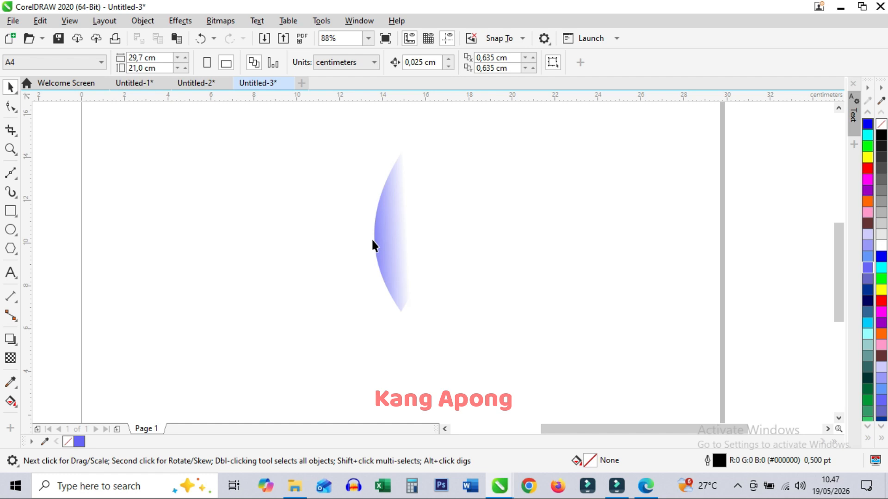
Step: Create a horizontally mirrored copy of the faded petal directly to the right of the original
click(396, 239)
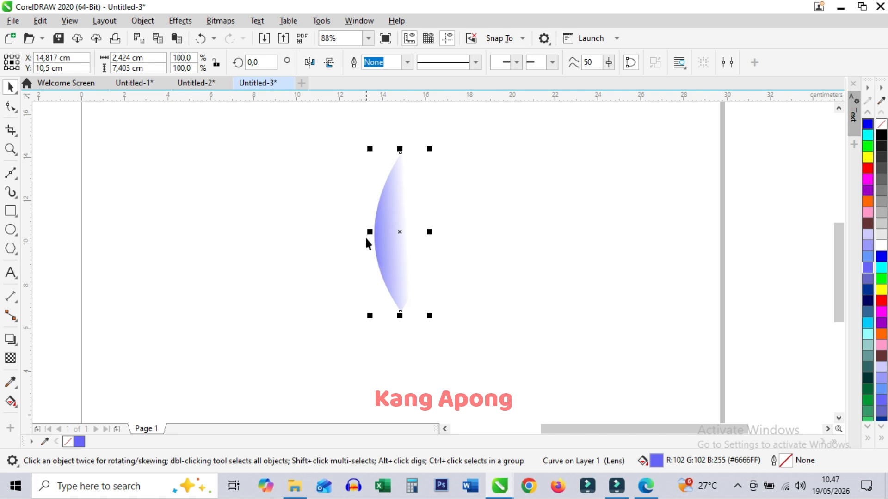
drag(368, 232, 462, 242)
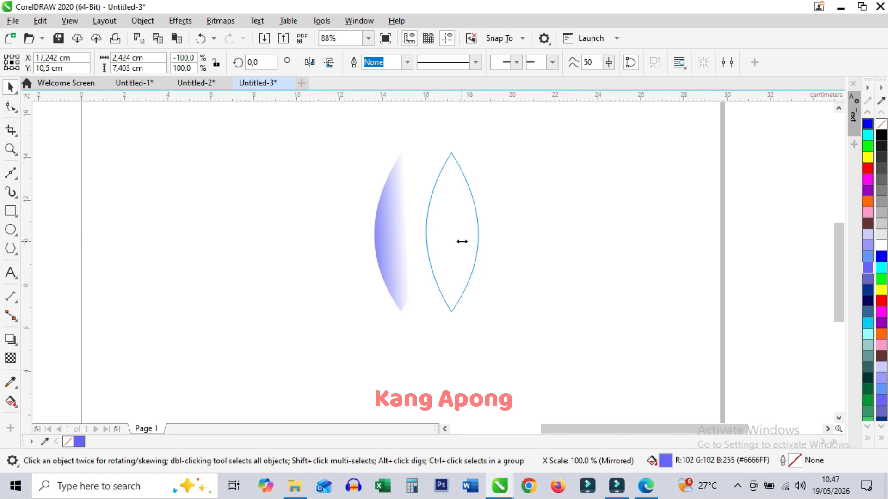
drag(462, 241, 462, 242)
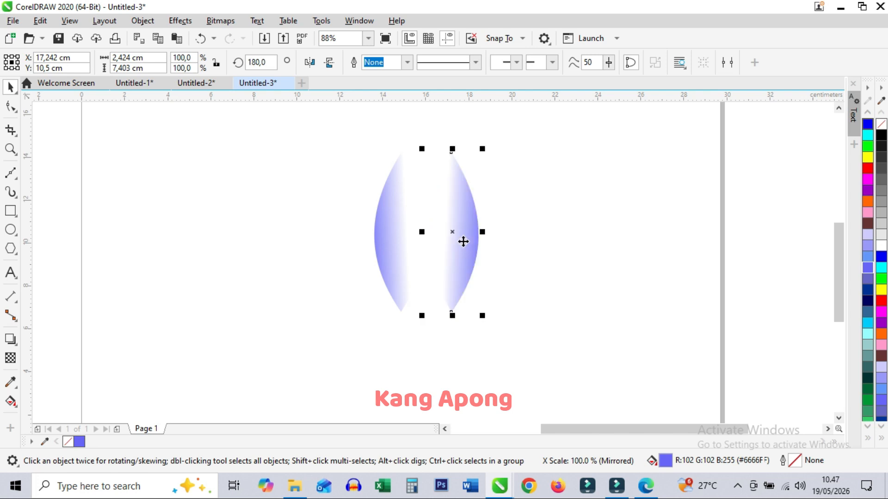
click(537, 254)
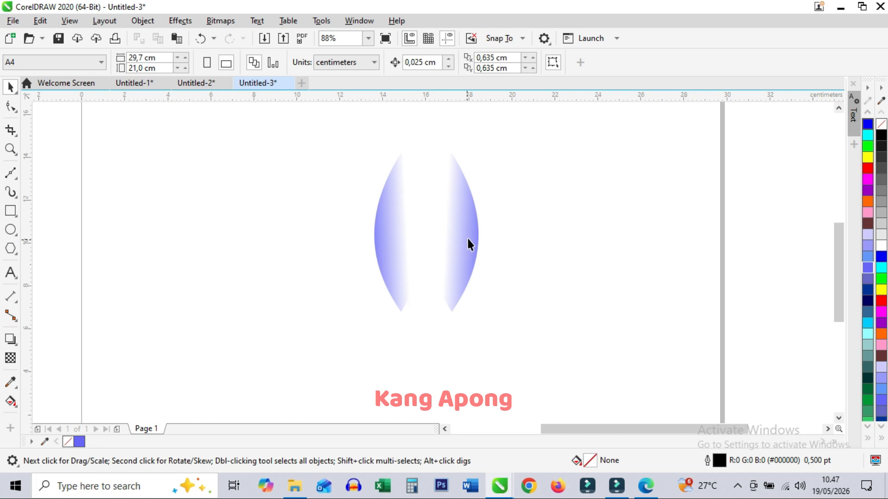
Step: Move the mirrored copy left over the original so the two faded halves form one petal about 2.7 cm wide
drag(464, 234, 419, 238)
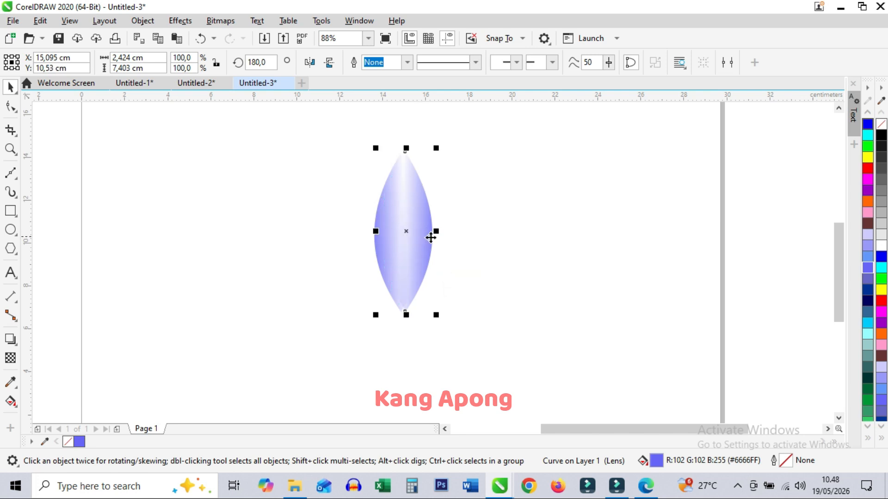
click(550, 249)
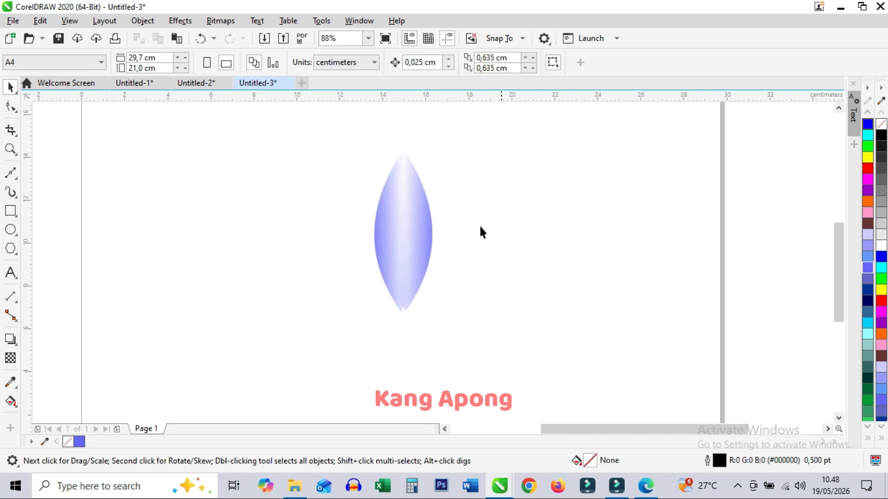
click(427, 221)
click(502, 199)
Step: Group the two overlapping petal halves
drag(303, 125, 444, 197)
drag(519, 320, 530, 333)
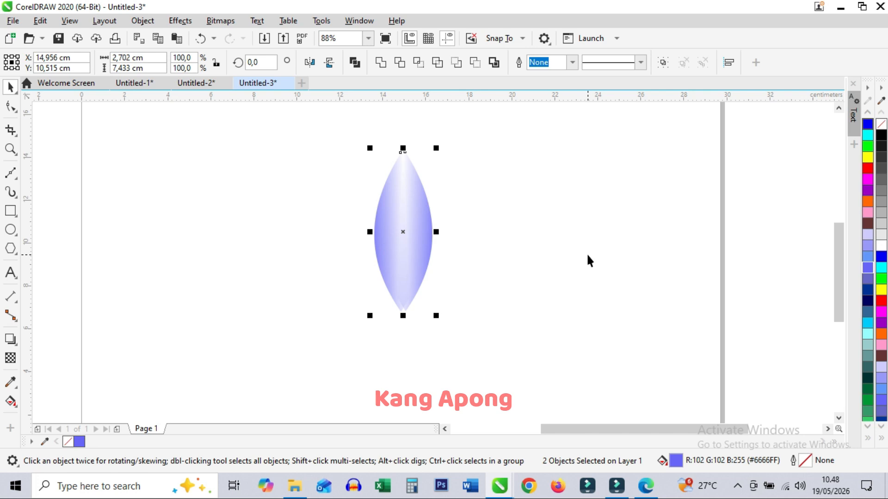
key(ctrl+g)
click(525, 232)
Step: Test the grouped petal by moving it to the right, and undo the move
drag(408, 234, 531, 239)
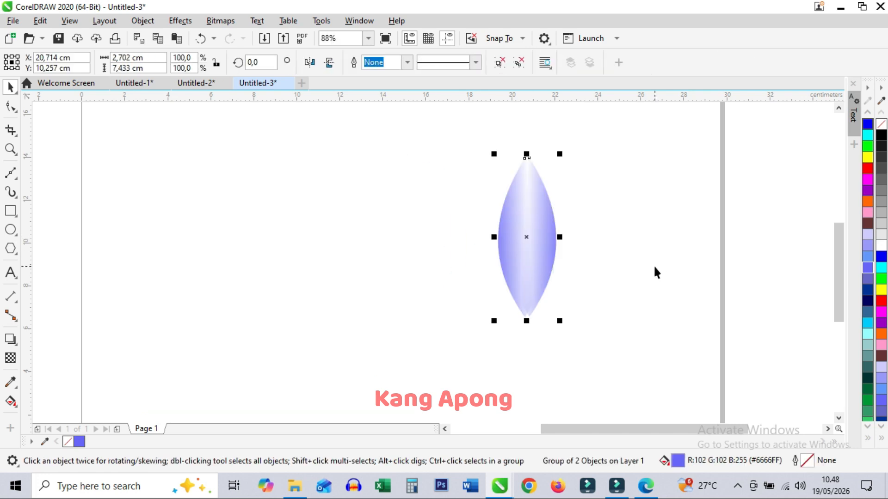
key(ctrl+z)
click(575, 226)
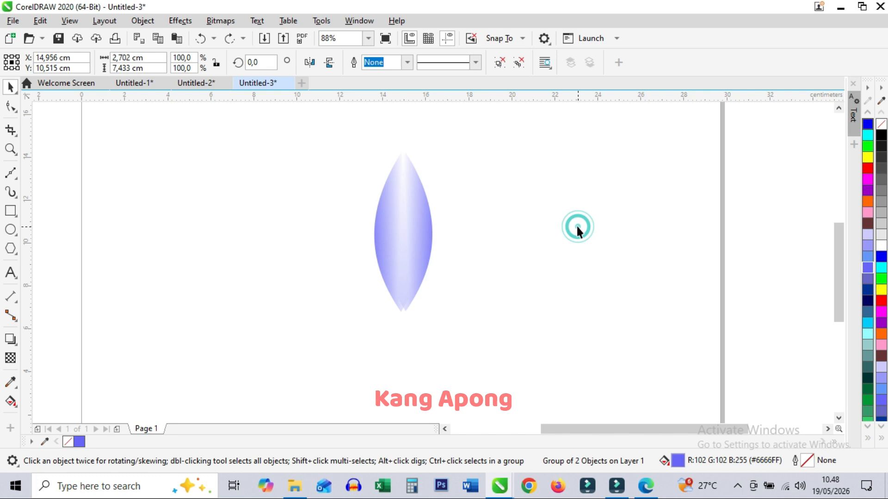
Step: Set the grouped petal's rotation centre at its bottom tip and create a copy rotated 15 degrees clockwise about it
click(415, 206)
click(418, 214)
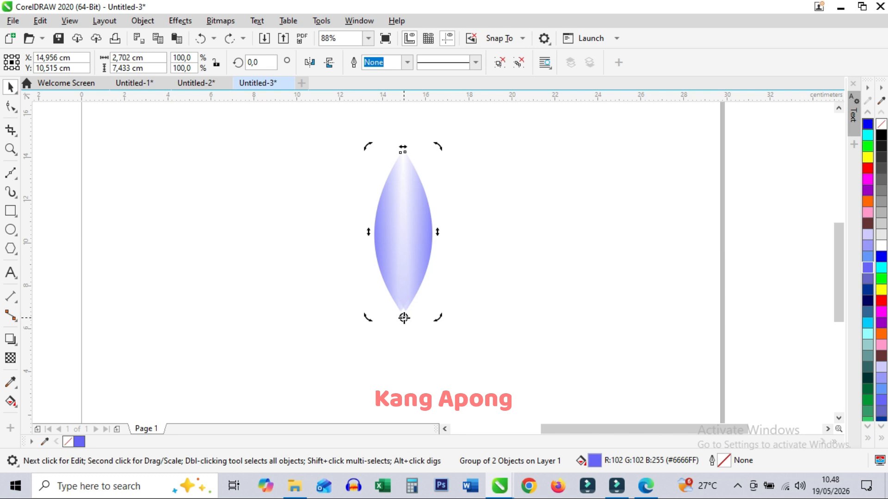
drag(404, 318, 403, 317)
drag(368, 147, 433, 154)
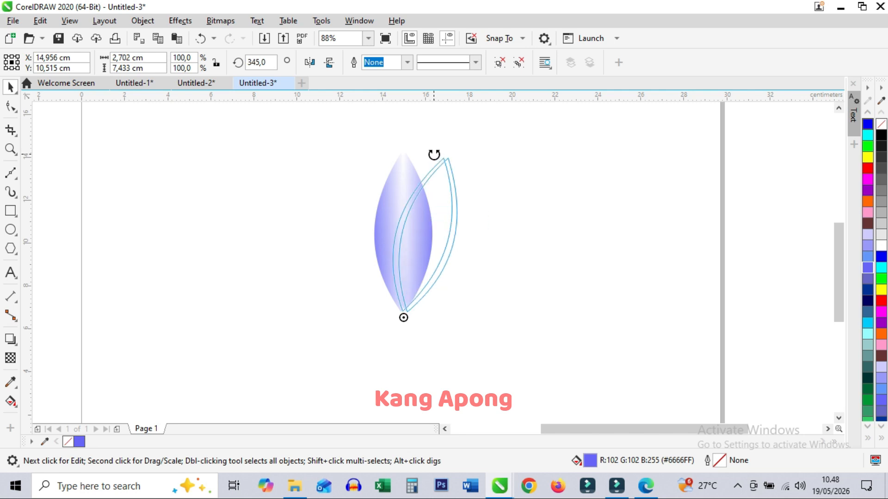
drag(433, 155, 444, 166)
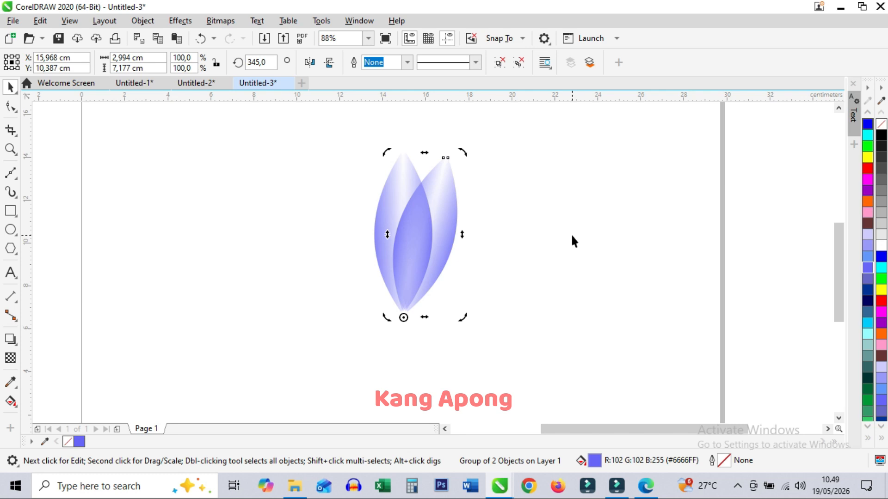
Step: Repeat the 15-degree rotated petal copy around the bottom tip until 24 petals form a full circular flower
key(ctrl+r)
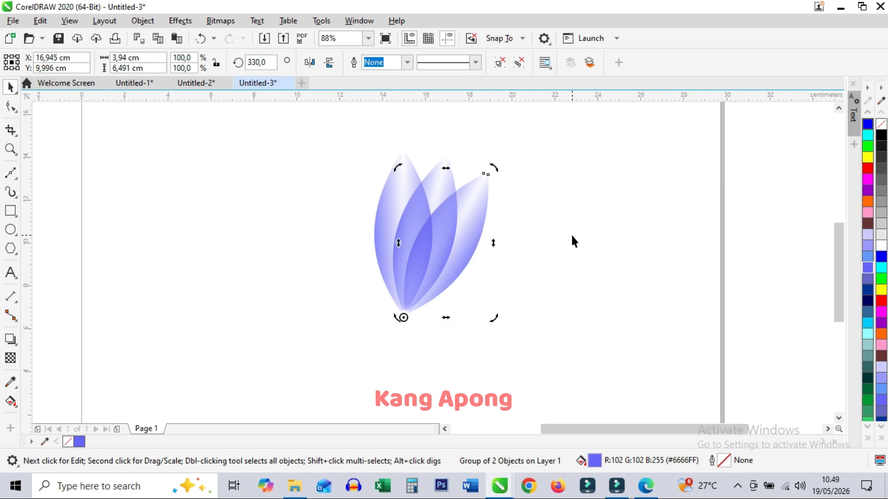
key(ctrl+r)
key(ctrl+r)
key(ctrl+r)
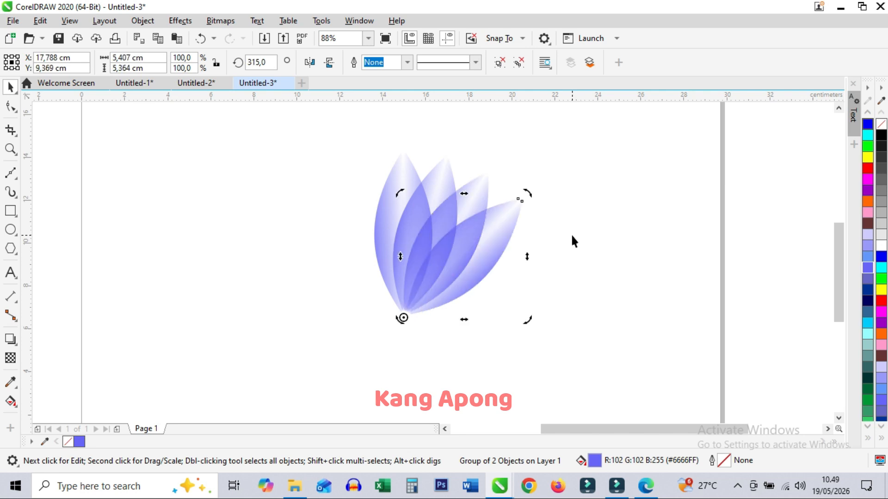
key(ctrl+r)
key(ctrl+r)
key(ctrl+r)
key(ctrl+r)
key(ctrl+r)
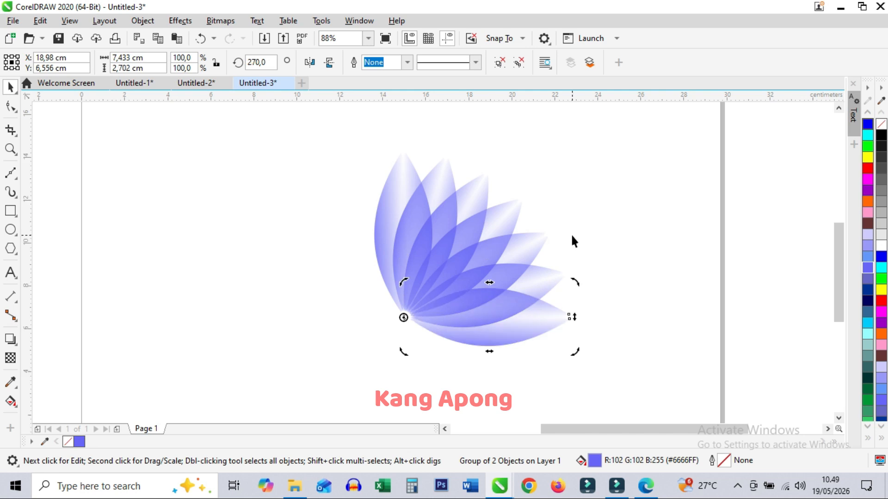
key(ctrl+r)
key(ctrl+r)
key(ctrl+r)
key(ctrl+r)
key(ctrl+r)
key(ctrl+r)
key(ctrl+r)
key(ctrl+r)
key(ctrl+r)
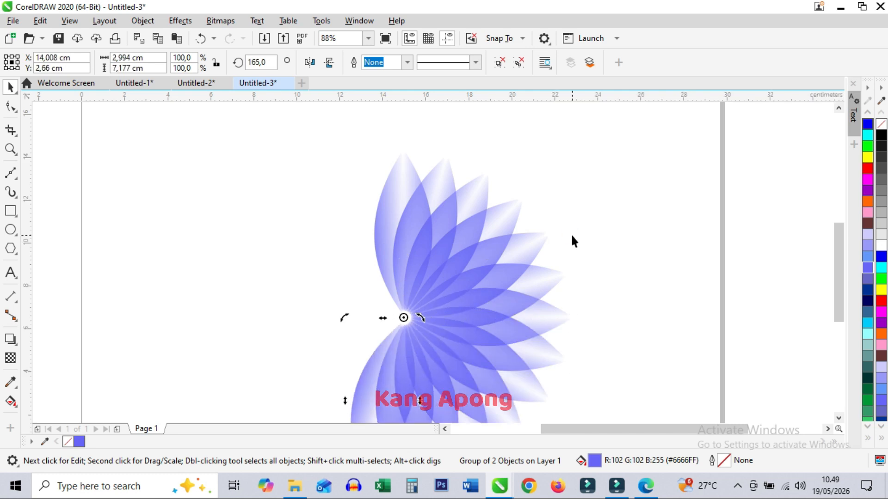
key(ctrl+r)
key(ctrl+r)
key(ctrl+r)
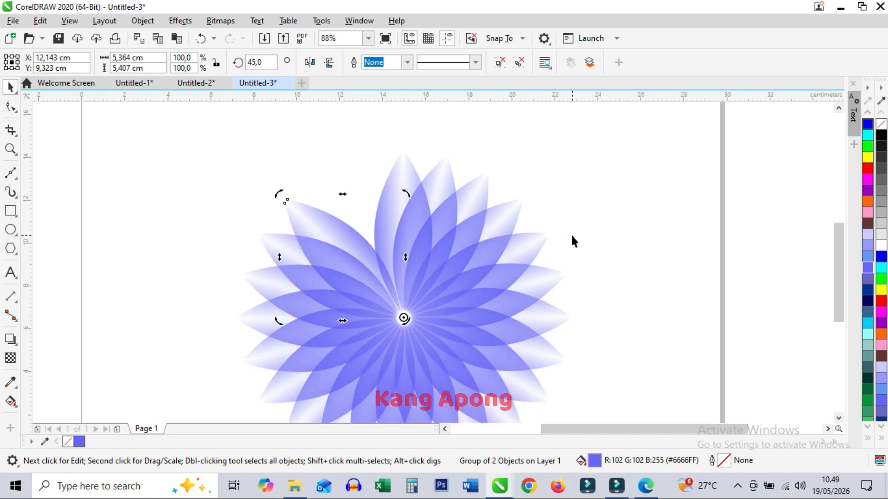
key(ctrl+r)
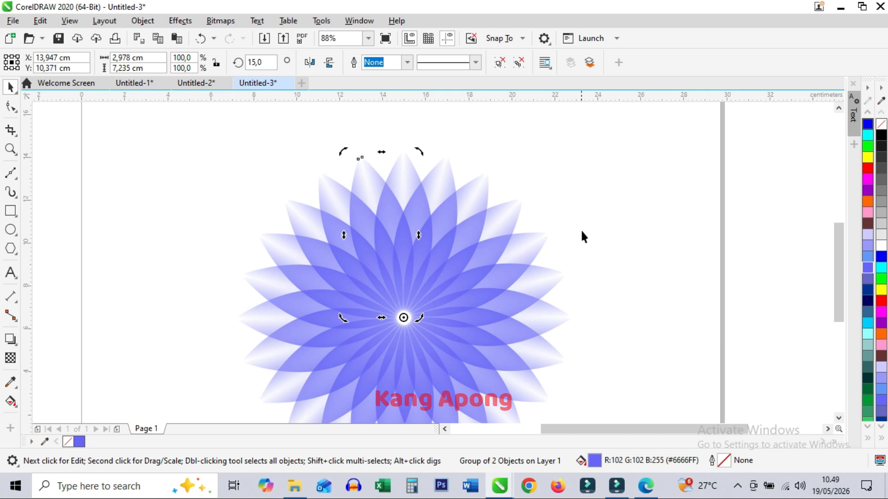
Step: Select all 24 petals of the flower and group them into one object
scroll(583, 229, down, 2)
click(669, 221)
drag(310, 142, 534, 266)
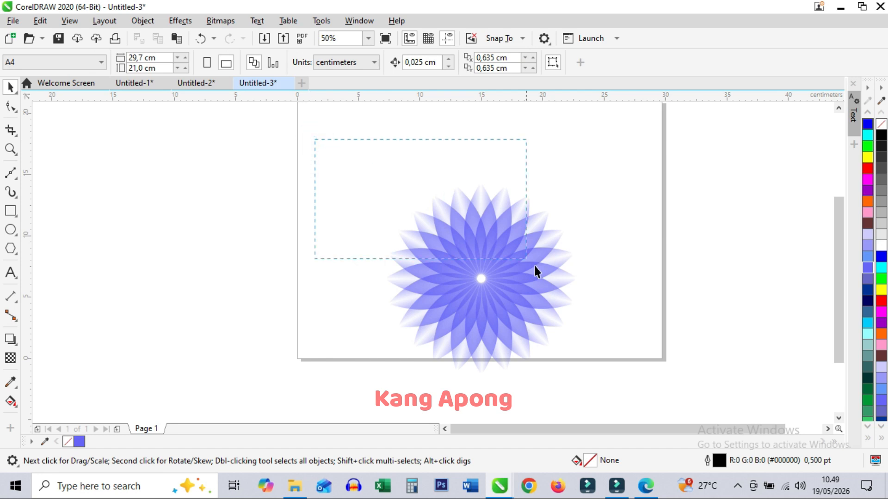
drag(608, 350, 643, 409)
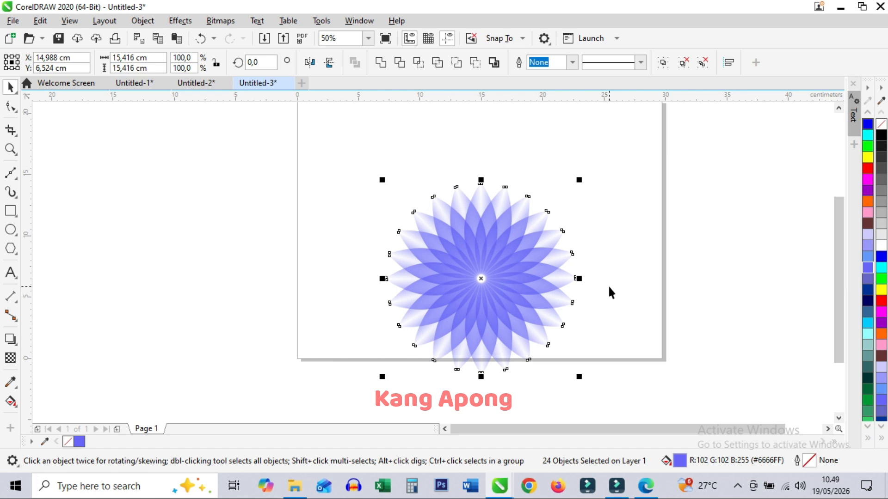
key(ctrl+g)
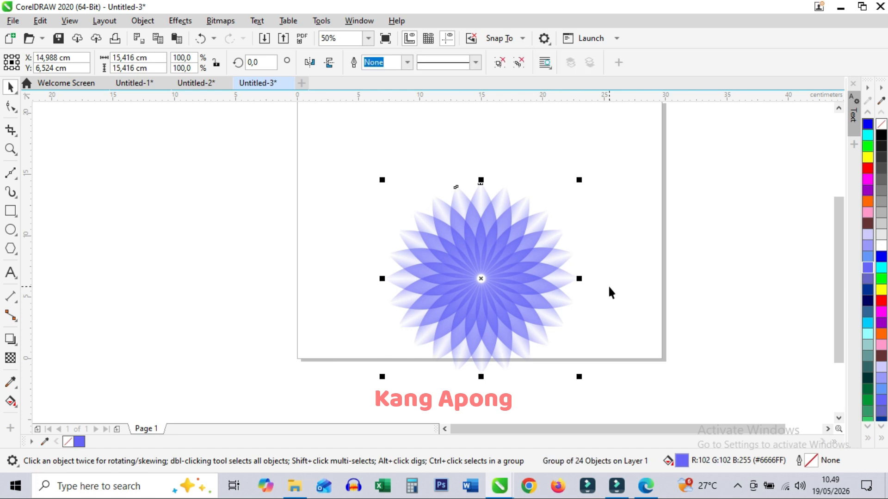
Step: Centre the grouped flower on the page
scroll(609, 287, down, 1)
key(F2)
drag(394, 161, 742, 405)
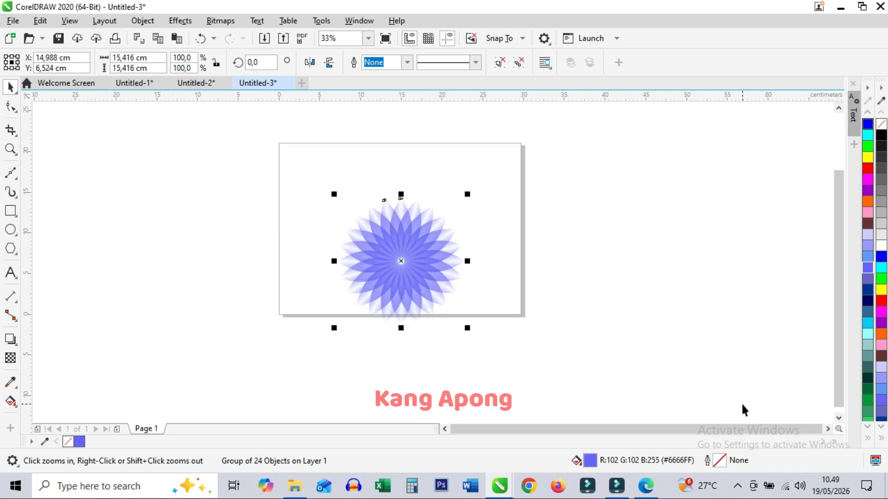
key(p)
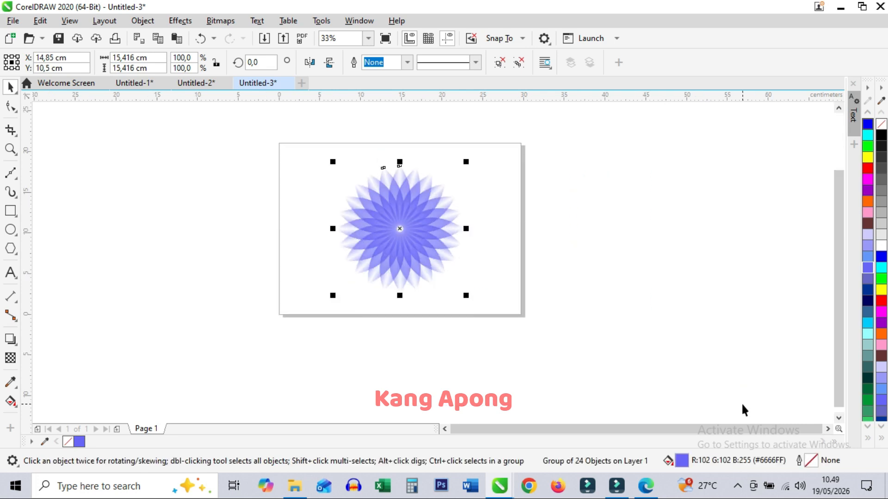
Step: Create a concentric copy of the flower scaled down to about 10.75 cm wide (69.8%)
click(554, 224)
key(F2)
mouse_move(248, 131)
mouse_down()
mouse_move(587, 319)
mouse_move(672, 324)
mouse_up()
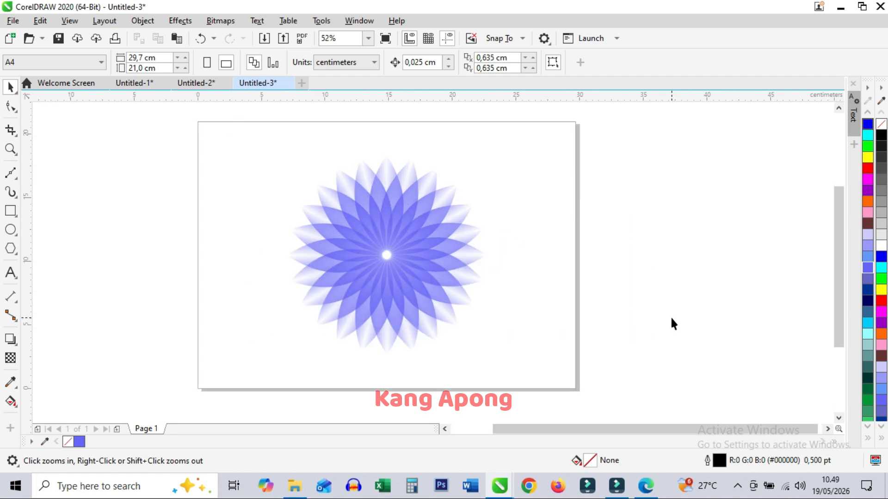
key(space)
click(421, 210)
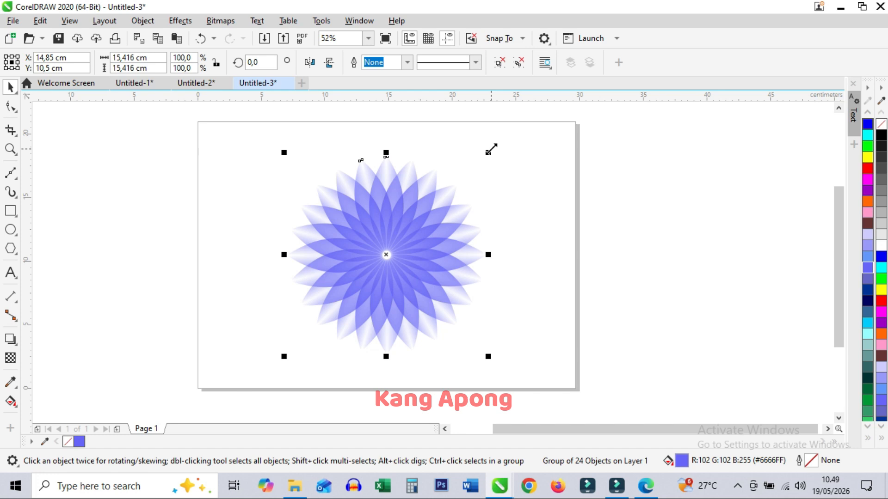
drag(491, 149, 471, 180)
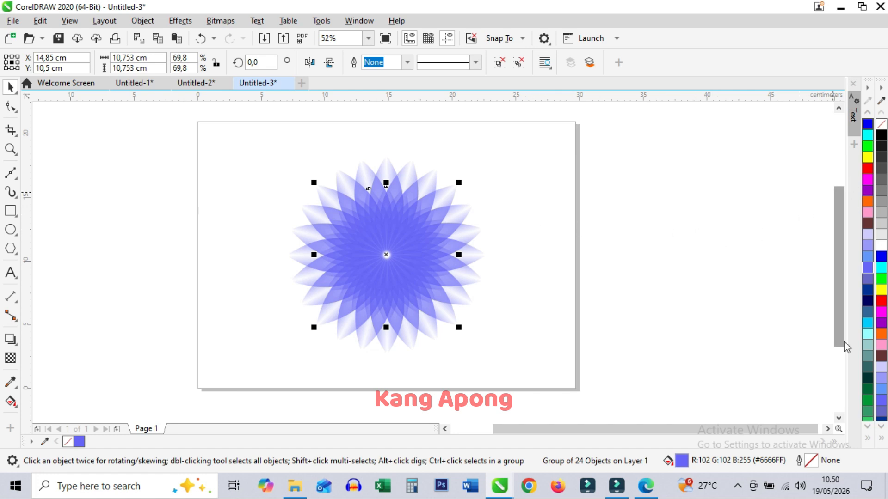
Step: Try a red fill on the smaller flower, and settle on dark blue (#000066)
click(867, 301)
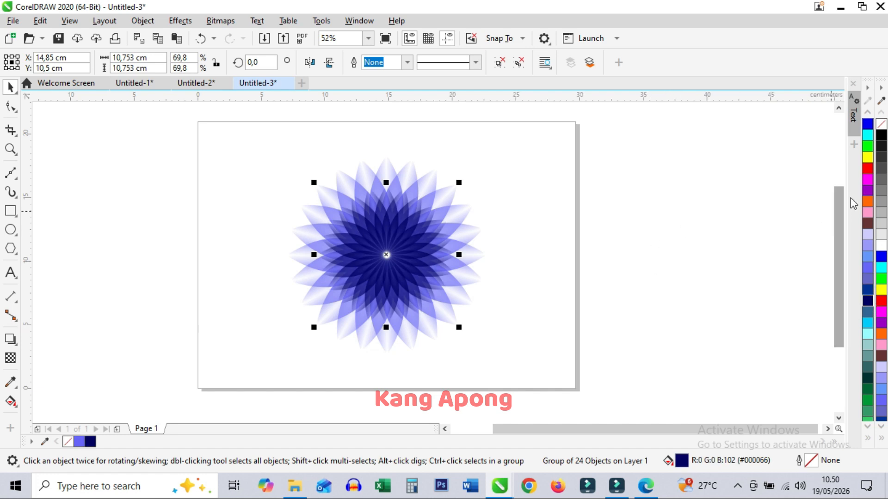
click(867, 169)
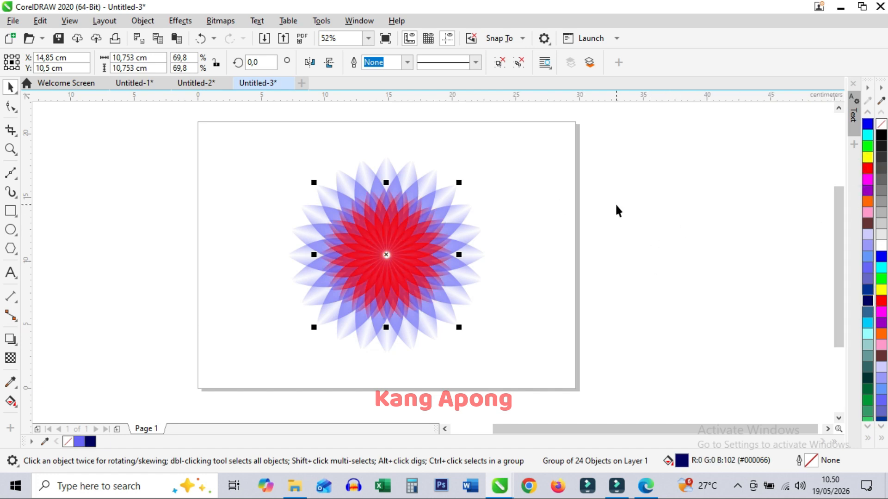
click(867, 301)
click(648, 220)
Step: Rotate the dark blue inner flower about 7 degrees clockwise so its petals sit between the outer ones
key(z)
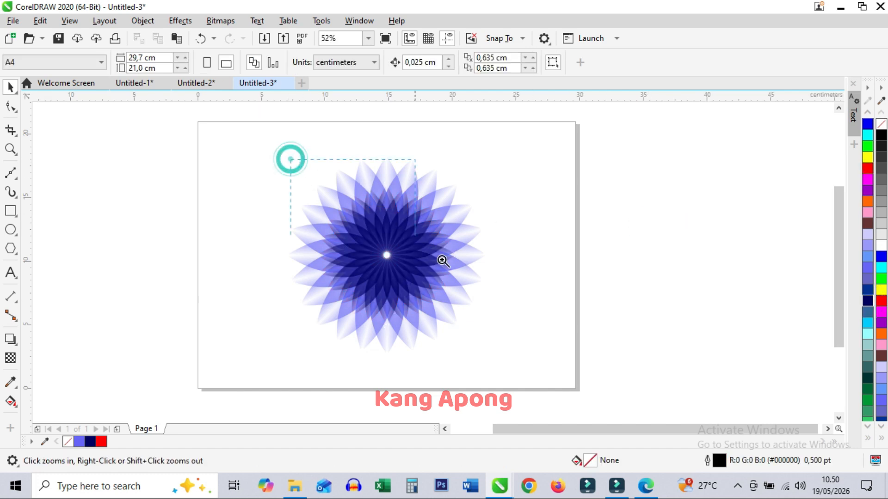
drag(289, 158, 495, 293)
key(space)
click(458, 224)
click(459, 218)
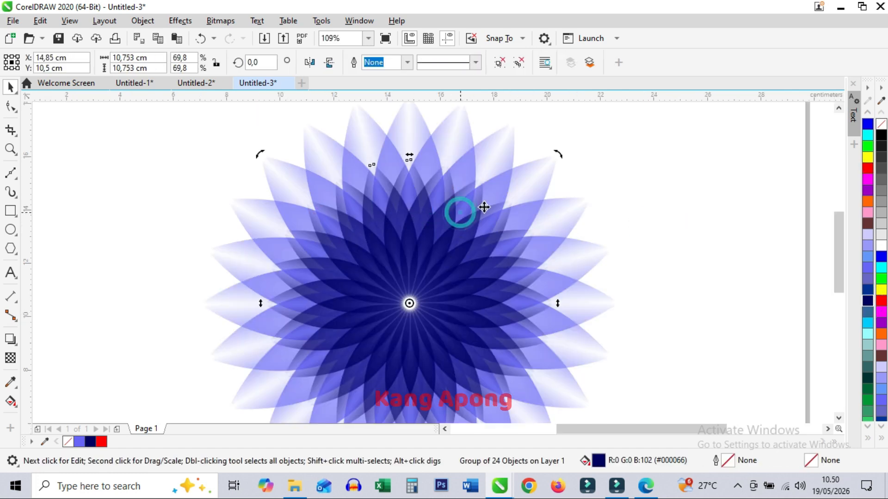
drag(561, 151, 593, 160)
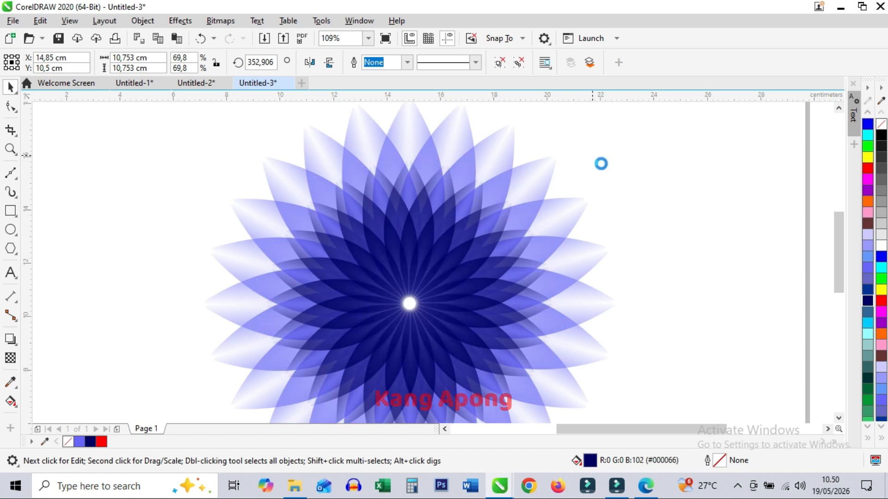
click(656, 190)
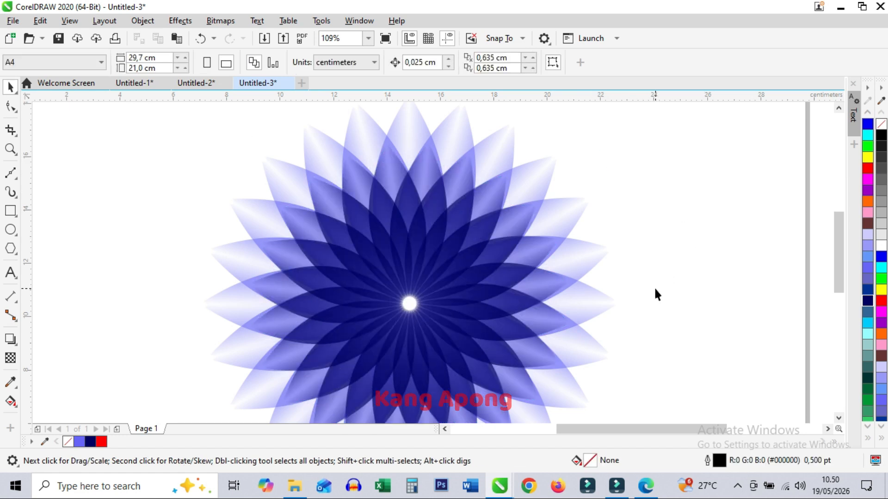
Step: Group the light and dark flowers together and move the group off the page to its left
scroll(654, 287, down, 4)
key(z)
click(624, 226)
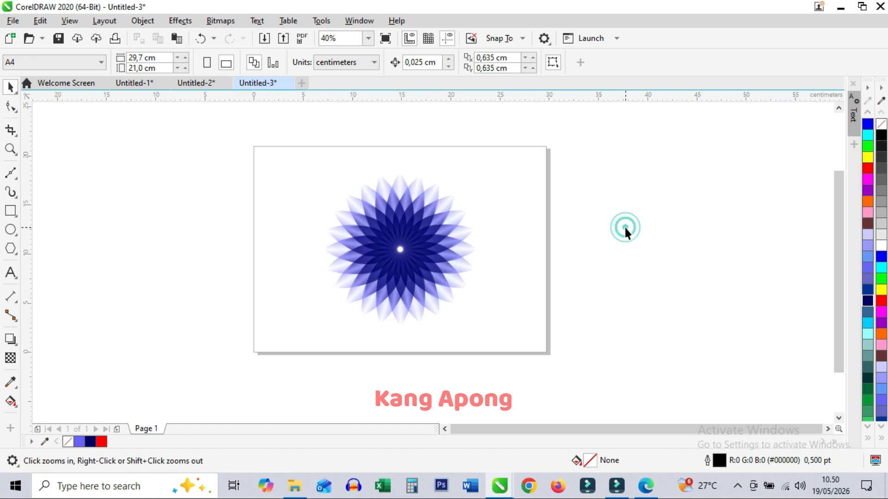
key(space)
drag(551, 323, 606, 360)
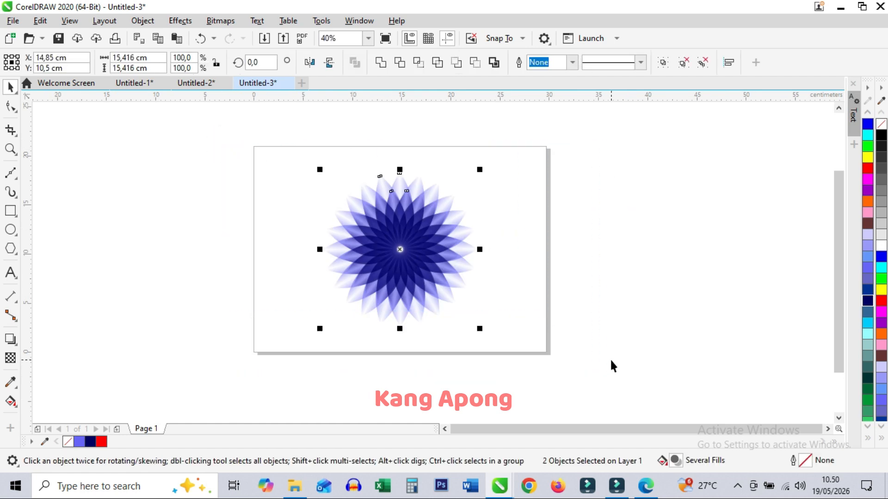
key(ctrl+g)
drag(412, 271, 190, 266)
Step: Place a copy of the grouped two-tone flower on the page and delete that copy
drag(188, 236, 410, 216)
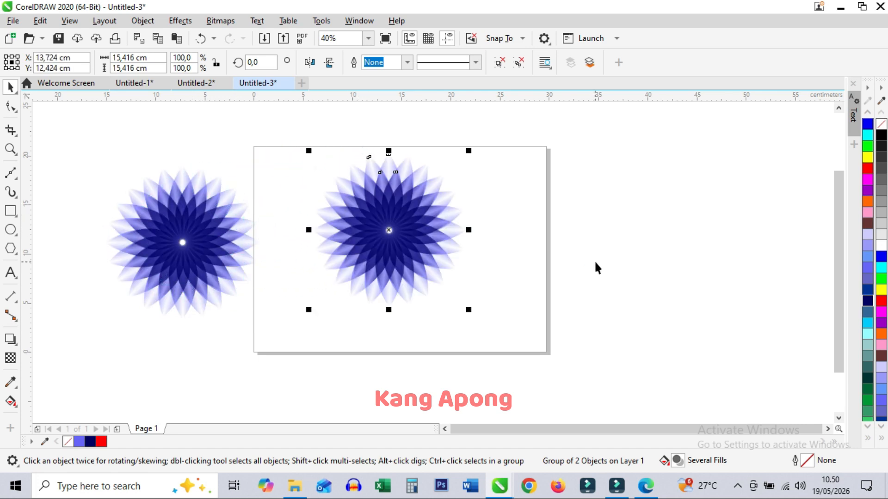
click(593, 226)
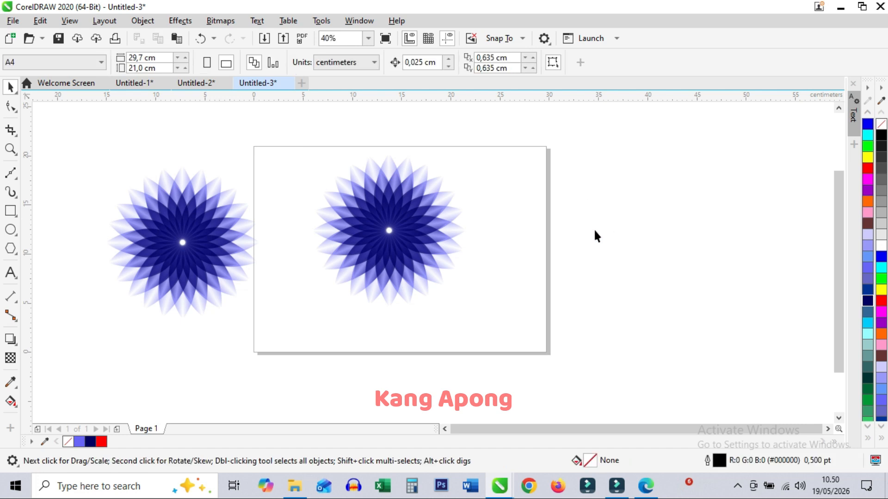
key(z)
drag(143, 130, 630, 369)
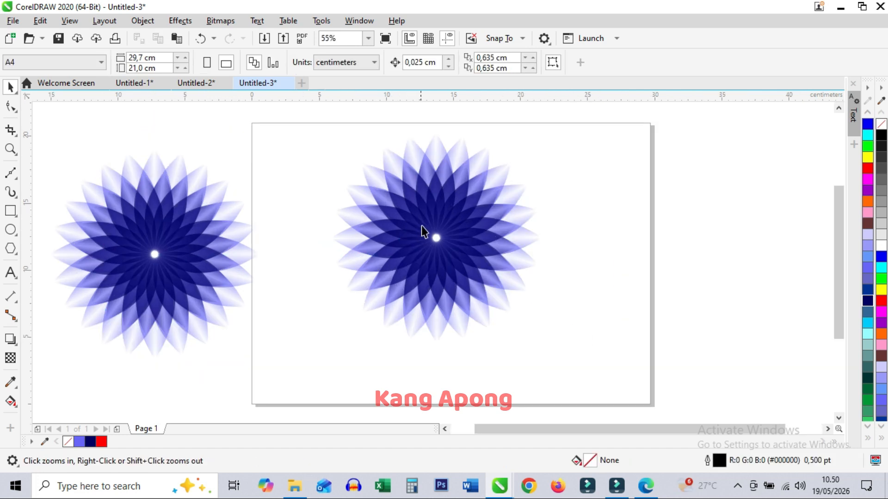
key(space)
drag(318, 124, 569, 326)
key(Delete)
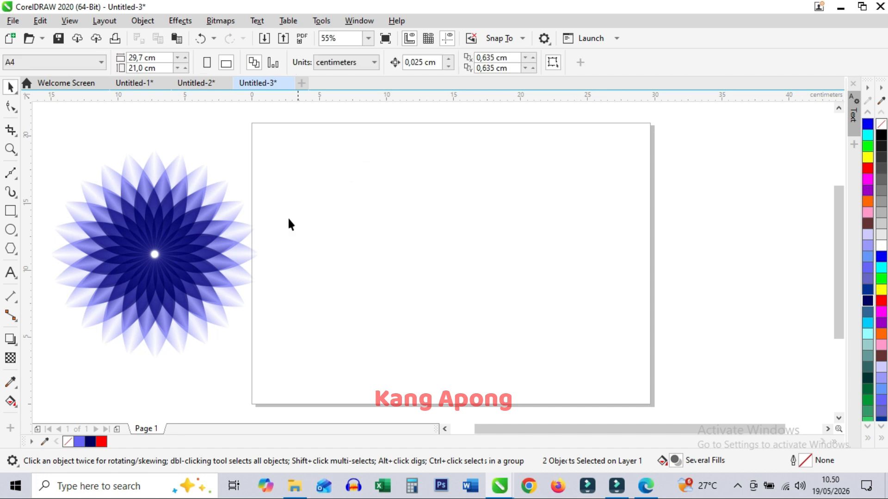
Step: Copy the grouped two-tone flower onto the page and position it near the page centre
click(154, 257)
drag(127, 253, 436, 239)
click(616, 214)
drag(499, 214, 475, 232)
click(585, 214)
drag(466, 266, 476, 254)
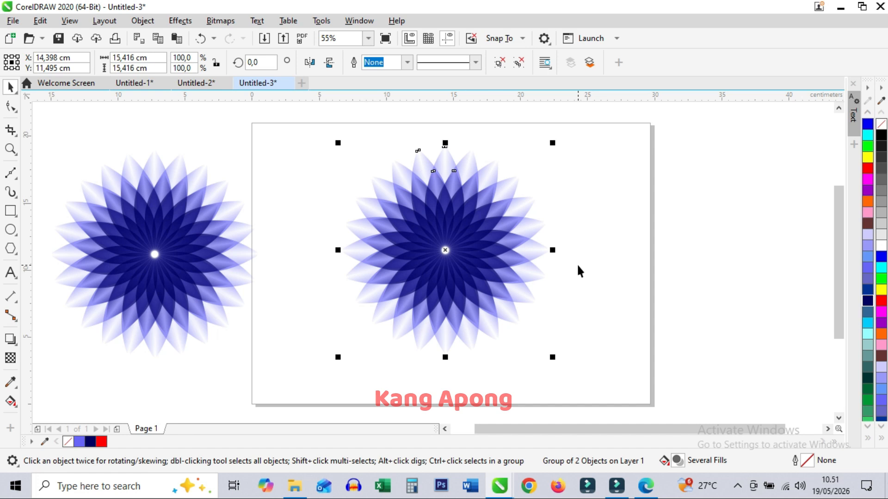
Step: Separate the dark inner flower from the ungrouped copy on the page and delete it, keeping the light flower
click(678, 290)
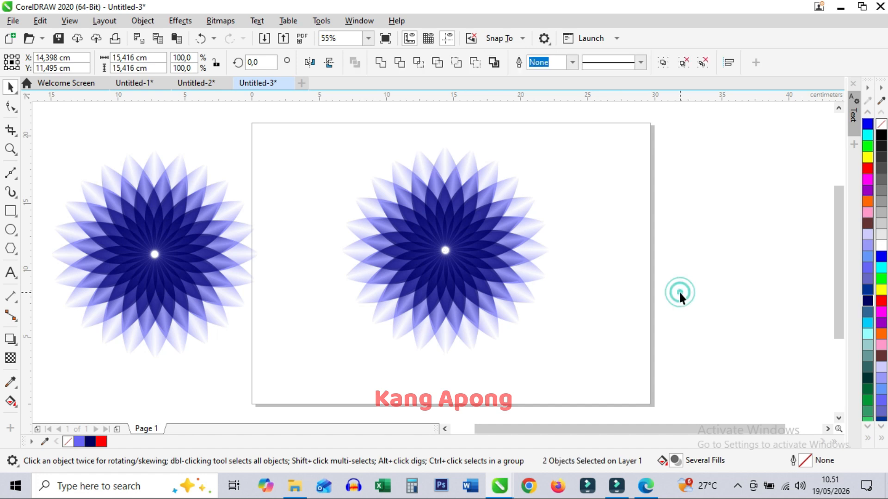
drag(449, 242, 642, 248)
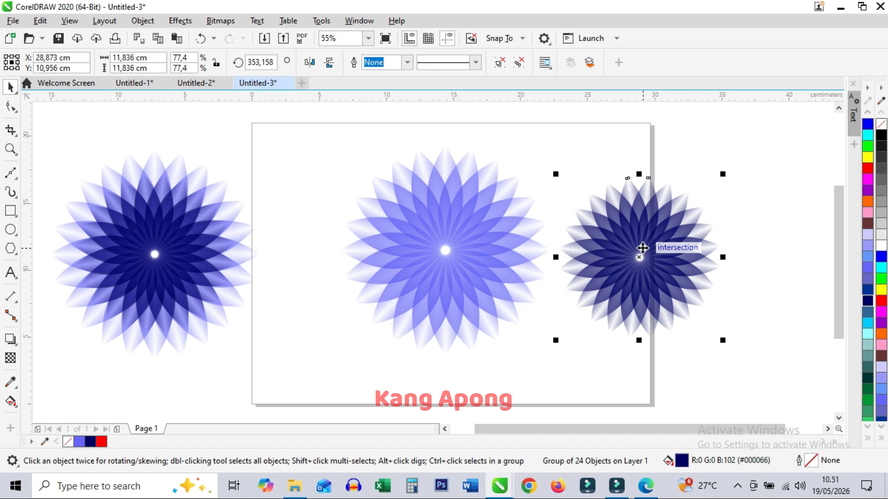
key(Delete)
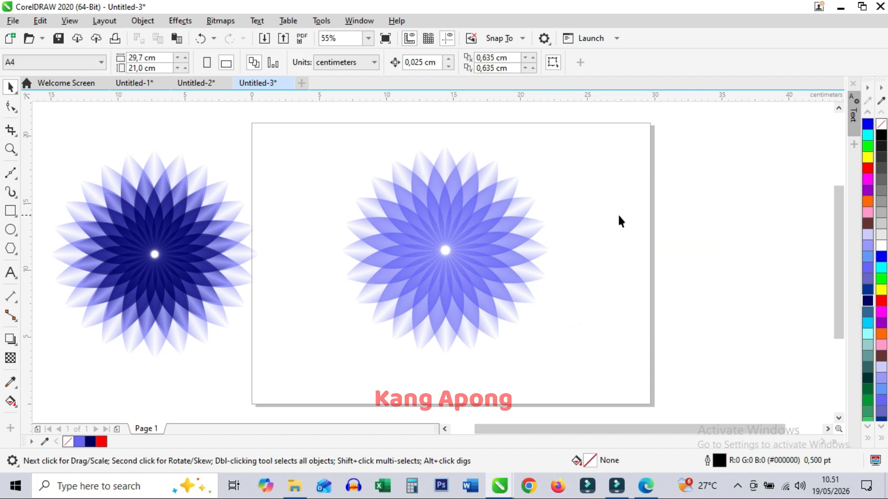
click(471, 229)
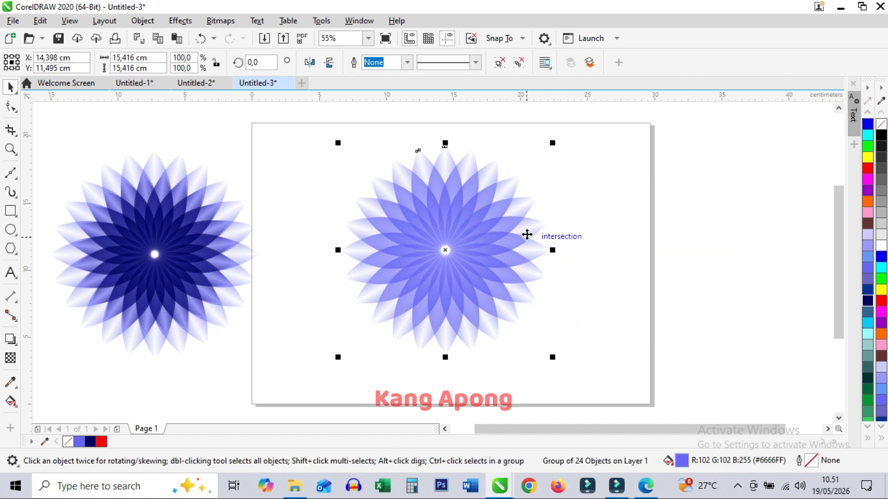
click(563, 234)
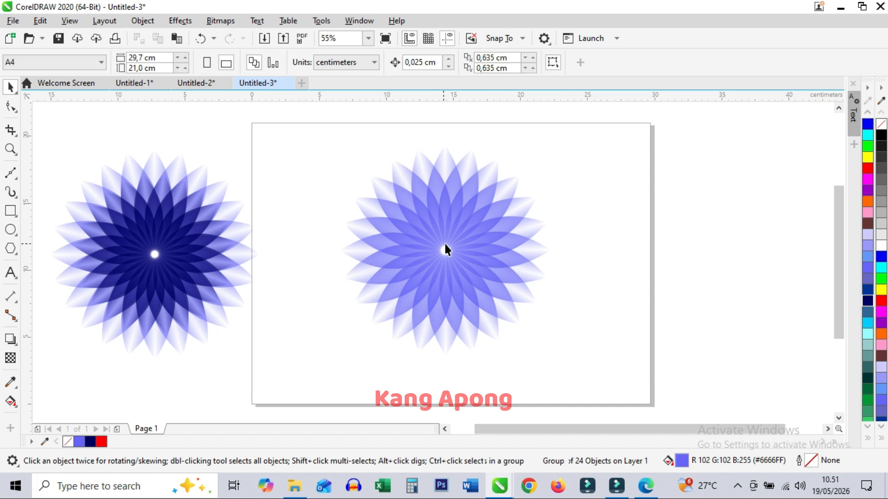
Step: Ungroup the light flower on the page and delete its lower and side petals, keeping only the upper ones
click(445, 248)
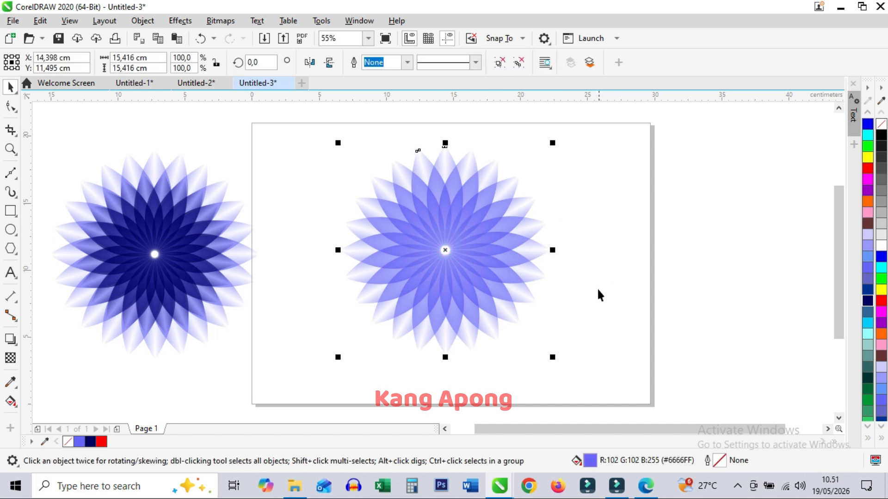
click(595, 262)
mouse_move(299, 218)
mouse_down()
mouse_move(627, 313)
mouse_move(638, 332)
mouse_up()
key(Delete)
drag(453, 126, 593, 312)
click(469, 162)
click(456, 124)
drag(515, 264, 618, 320)
drag(633, 187, 329, 280)
key(Delete)
Step: Delete the remaining slanted petals so that only the single upright petal is left on the page
click(401, 214)
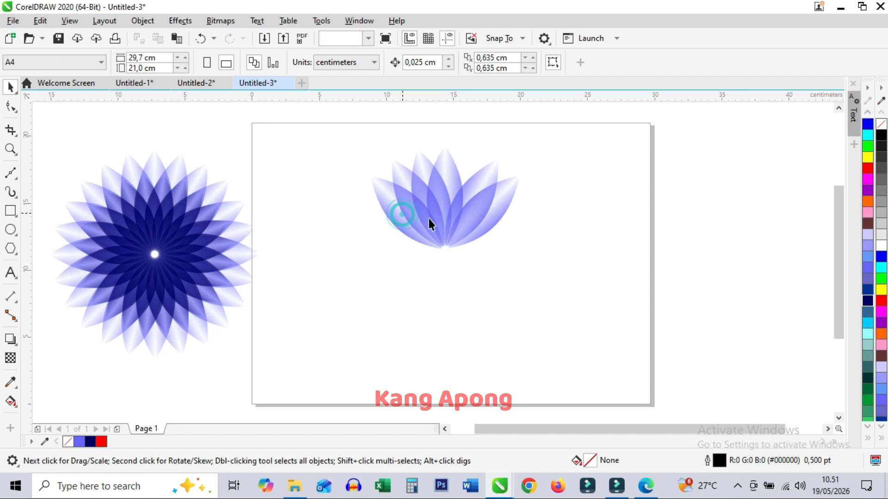
click(489, 182)
key(Delete)
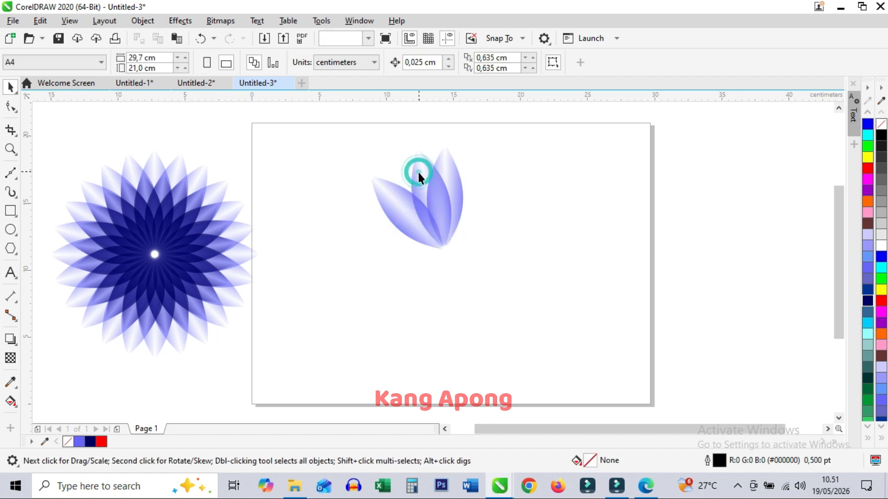
click(417, 171)
key(Delete)
click(393, 199)
key(Delete)
click(452, 204)
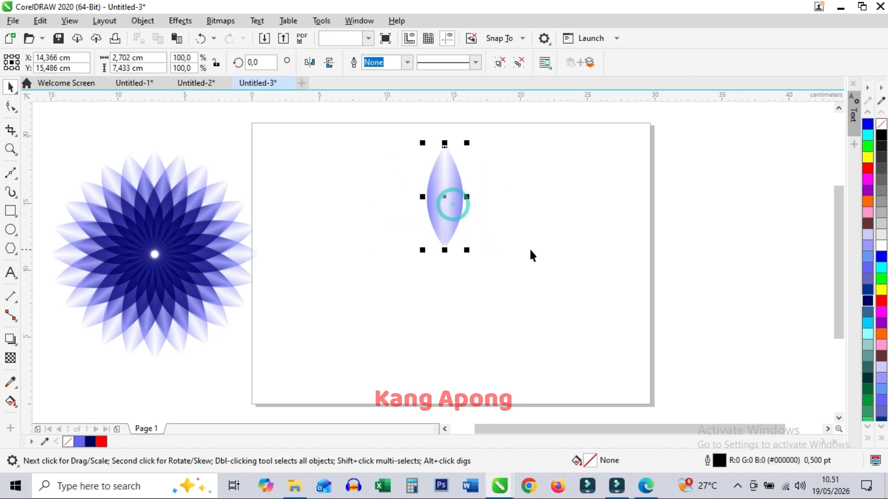
Step: Move the upright petal slightly aside, ungroup it and shift its right half down to overlap the left half
scroll(456, 206, down, 1)
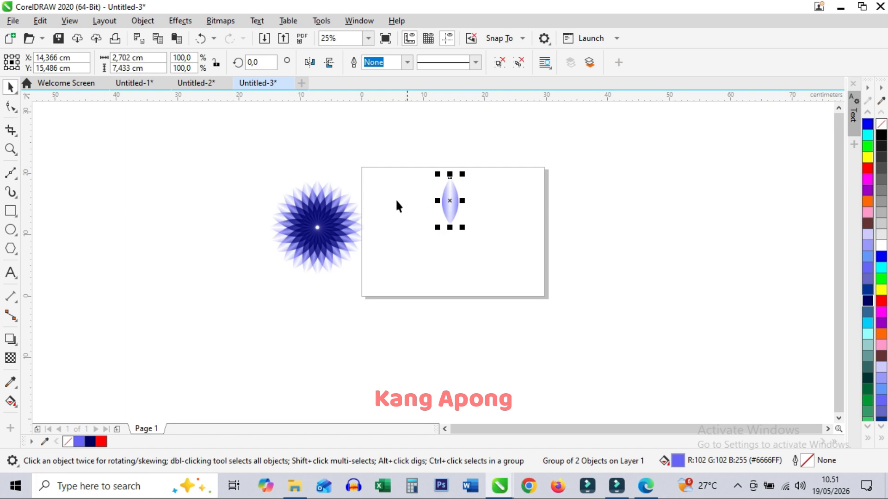
scroll(391, 187, down, 1)
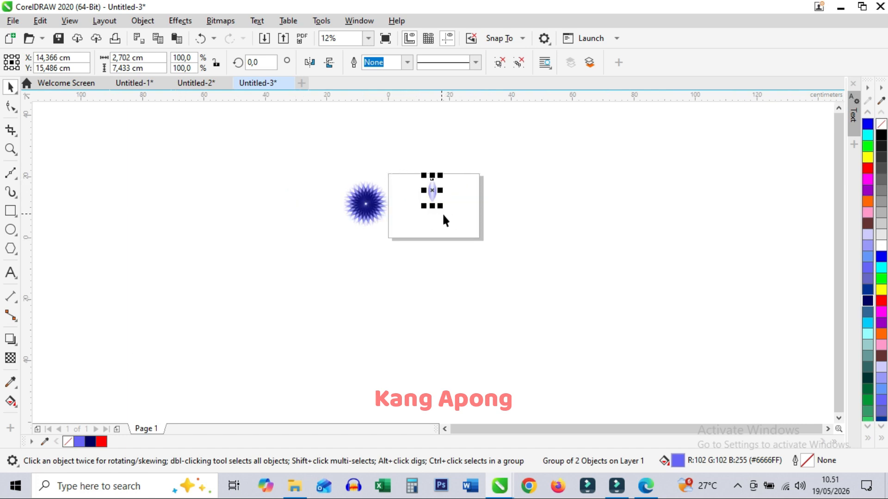
key(z)
click(396, 154)
drag(318, 164, 483, 323)
drag(410, 232, 359, 242)
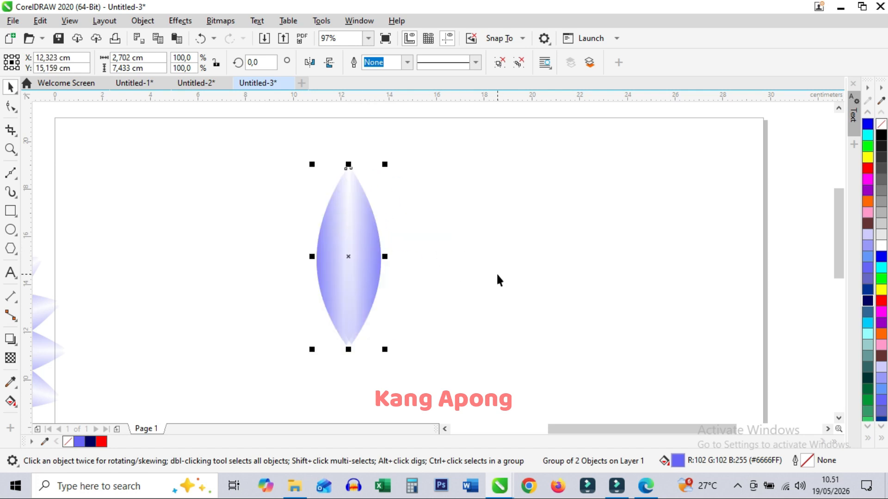
key(ctrl+u)
click(504, 232)
drag(365, 233, 376, 316)
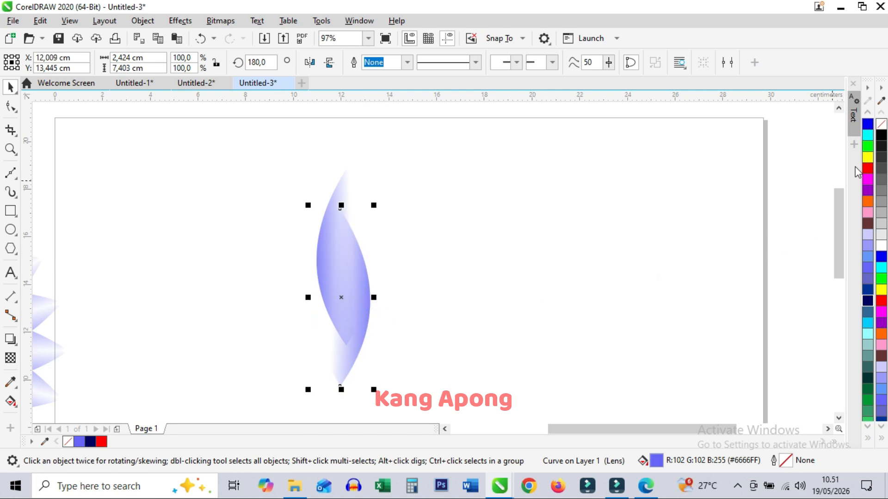
Step: Fill the shifted right half of the petal with red
click(867, 168)
click(448, 262)
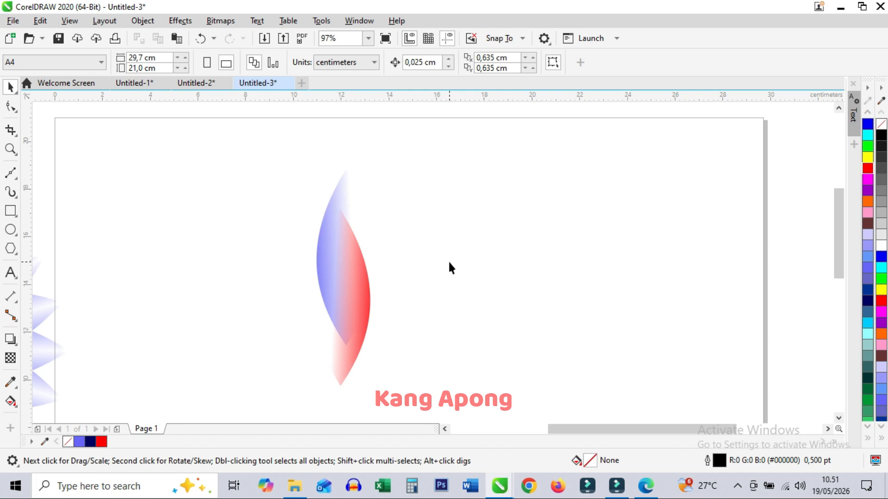
scroll(448, 260, down, 2)
key(z)
drag(293, 198, 538, 360)
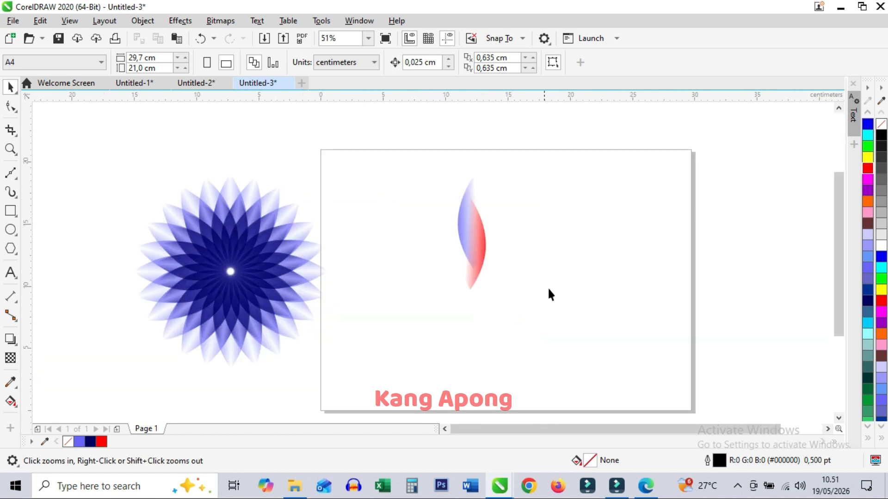
key(space)
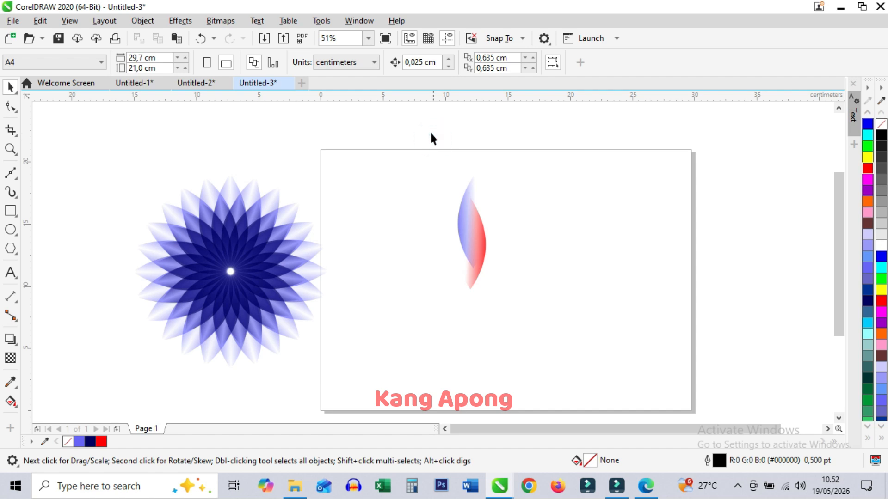
Step: Group the blue and red petal halves and move the group's rotation centre to the red half's lower tip
drag(428, 130, 561, 329)
key(ctrl+g)
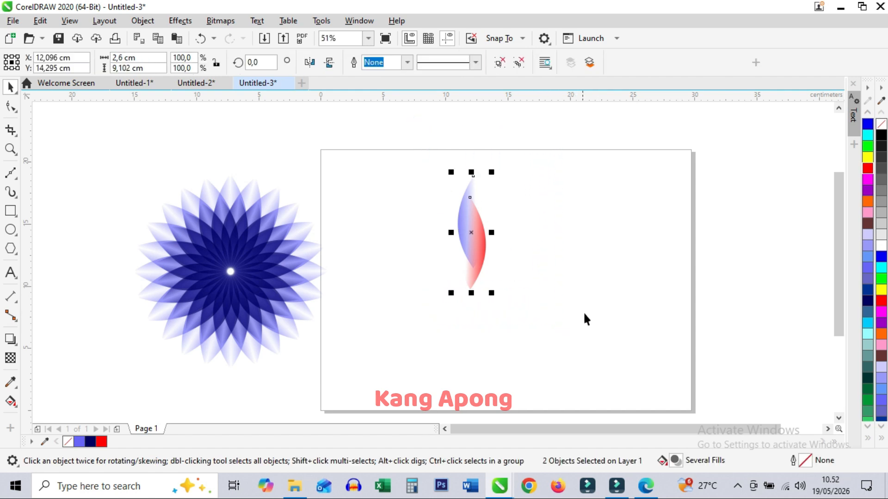
click(471, 233)
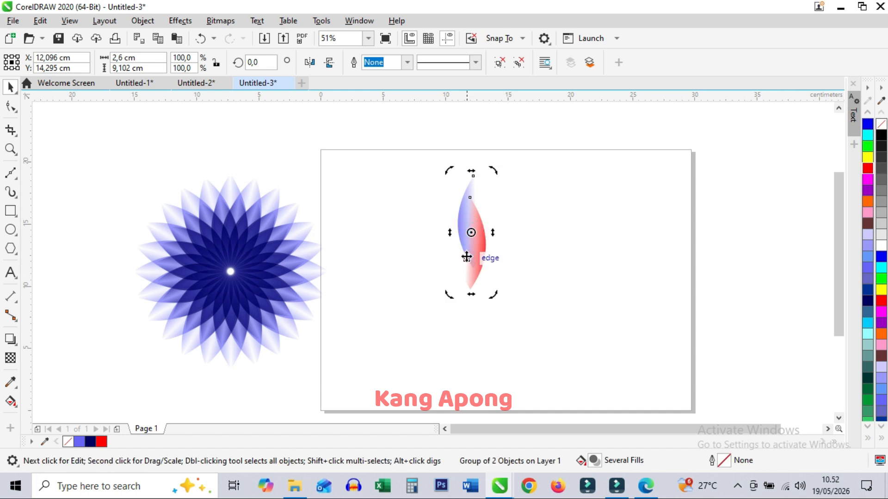
key(z)
drag(418, 192, 512, 316)
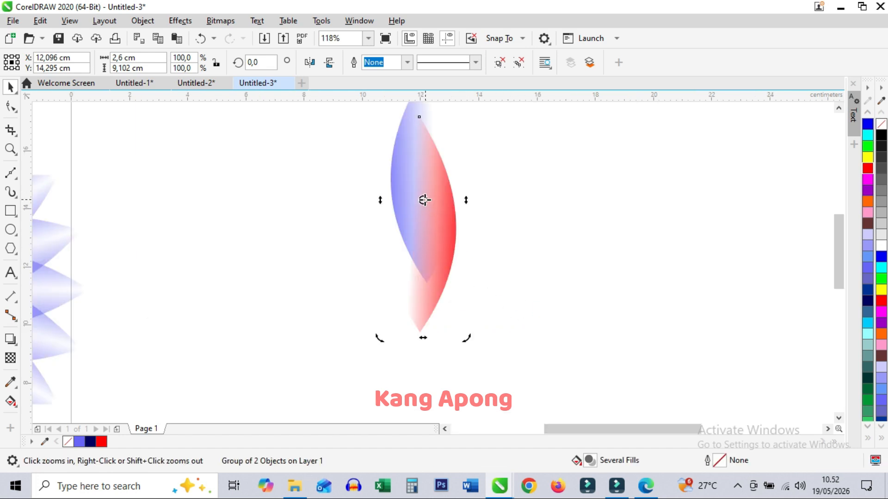
drag(422, 199, 420, 333)
scroll(492, 327, down, 2)
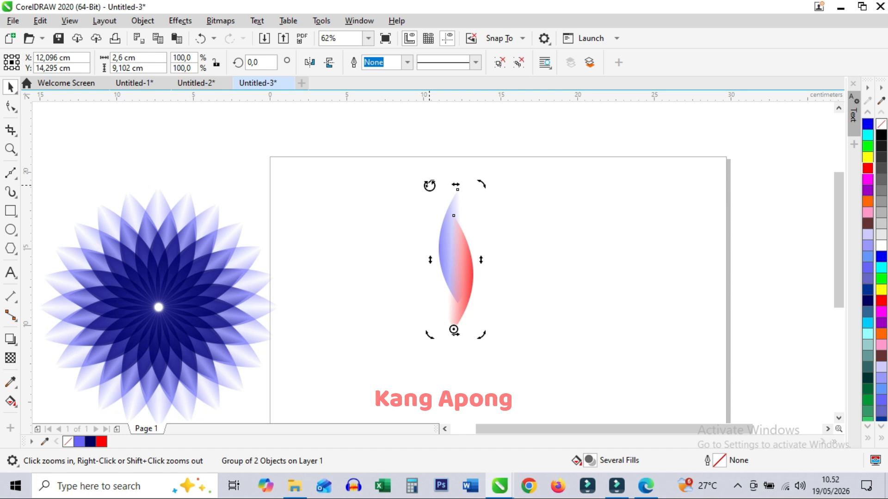
Step: Create a copy of the blue-red petal rotated 15° clockwise about its lower tip and repeat it into a full circle of 24 petals
drag(429, 186, 472, 191)
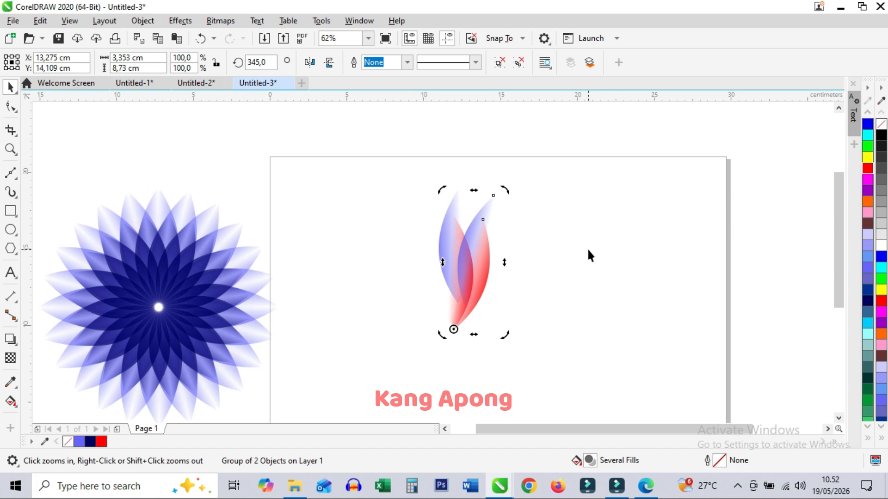
key(ctrl+r)
key(ctrl+r)
key(ctrl+r)
key(ctrl+r)
key(ctrl+r)
key(ctrl+r)
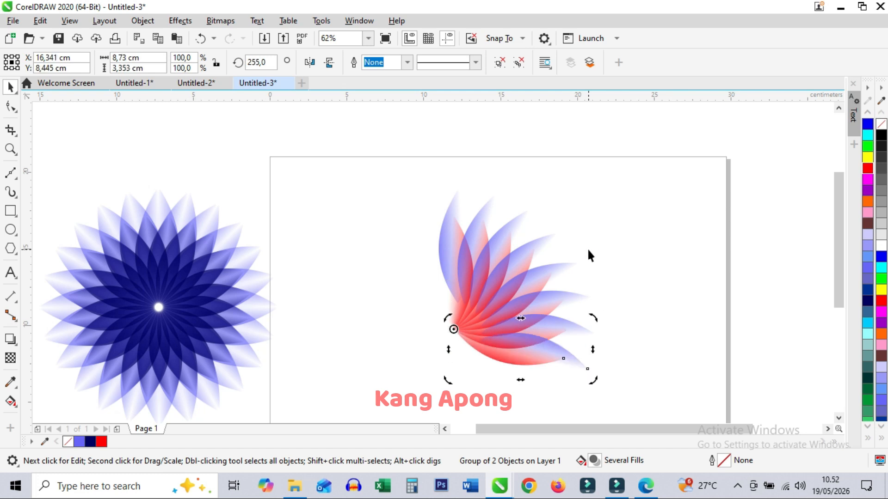
key(ctrl+r)
key(ctrl+r)
key(ctrl+r)
key(ctrl+r)
key(ctrl+r)
key(ctrl+r)
key(ctrl+r)
key(ctrl+r)
key(ctrl+r)
key(ctrl+r)
key(ctrl+r)
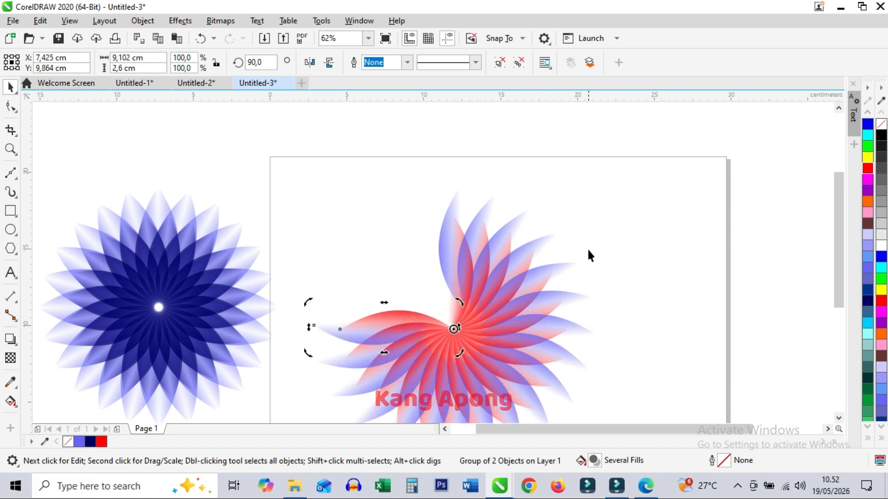
key(ctrl+r)
key(ctrl+r)
key(ctrl+r)
key(ctrl+r)
key(ctrl+r)
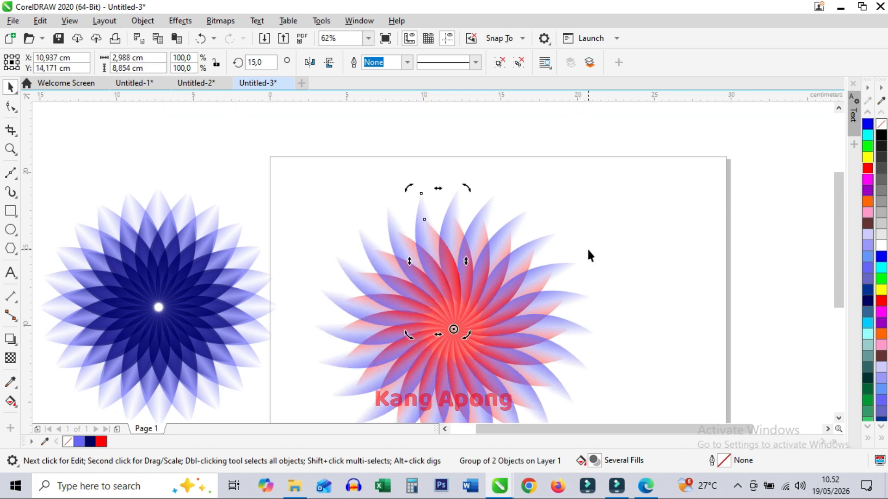
click(629, 228)
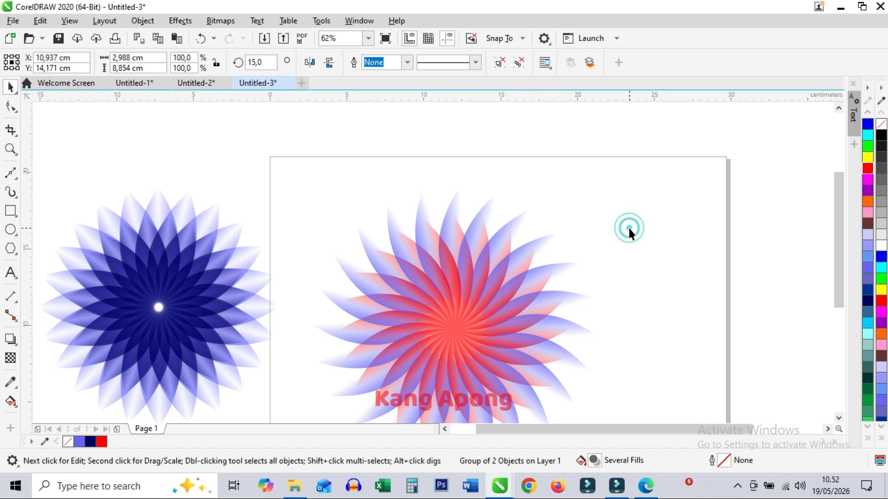
Step: Group all petals of the blue-red flower and move the group onto the page's right edge
scroll(587, 176, down, 2)
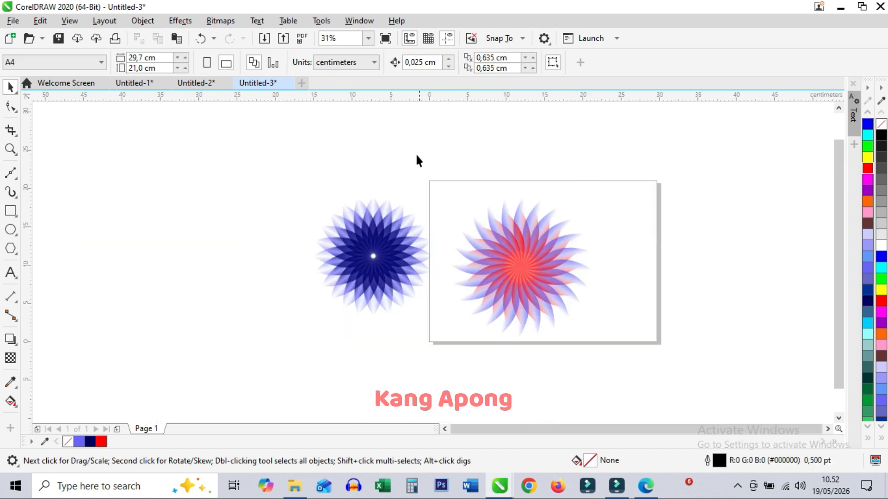
drag(619, 373, 671, 371)
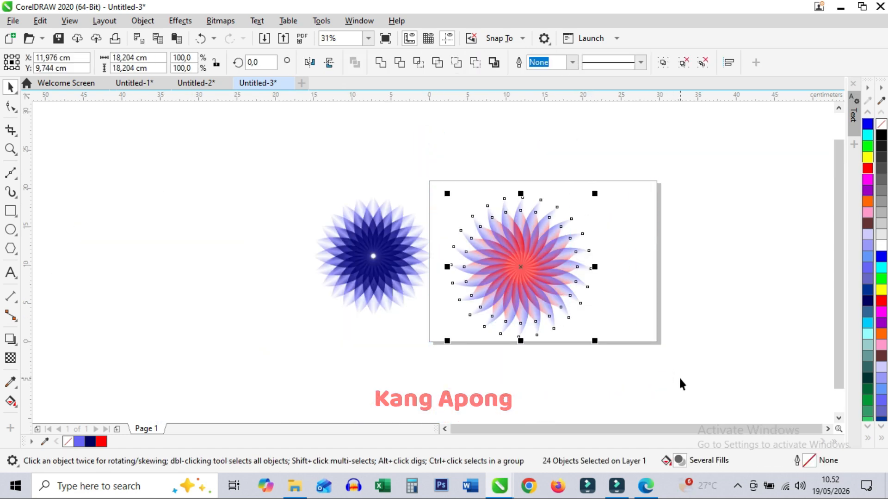
key(ctrl+g)
drag(554, 285, 692, 280)
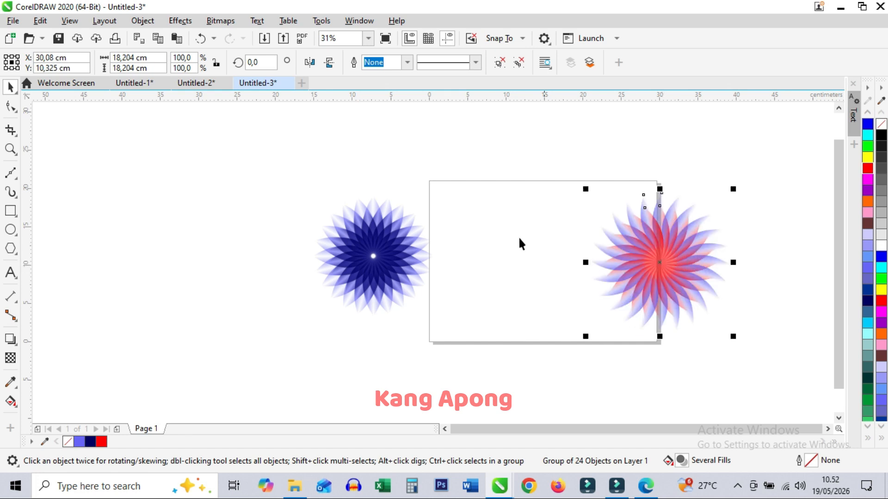
Step: Place a copy of the dark two-tone flower on the page, between the original and the blue-red flower
click(397, 253)
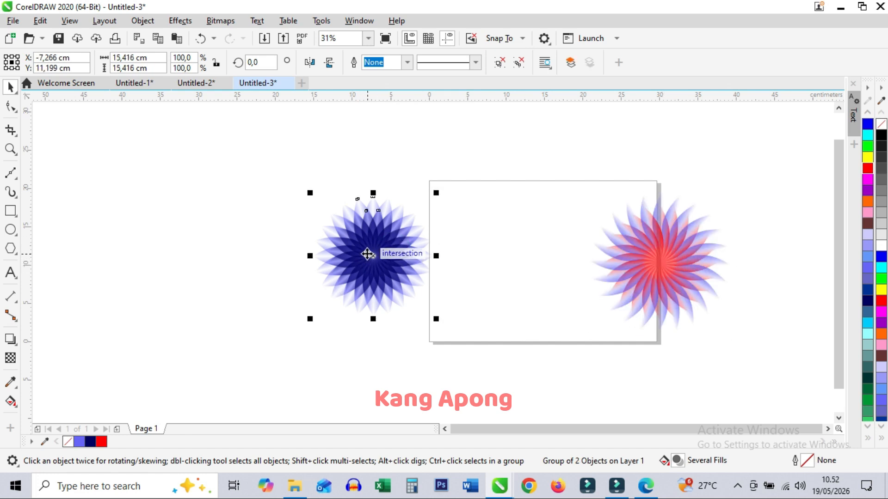
drag(377, 255, 523, 262)
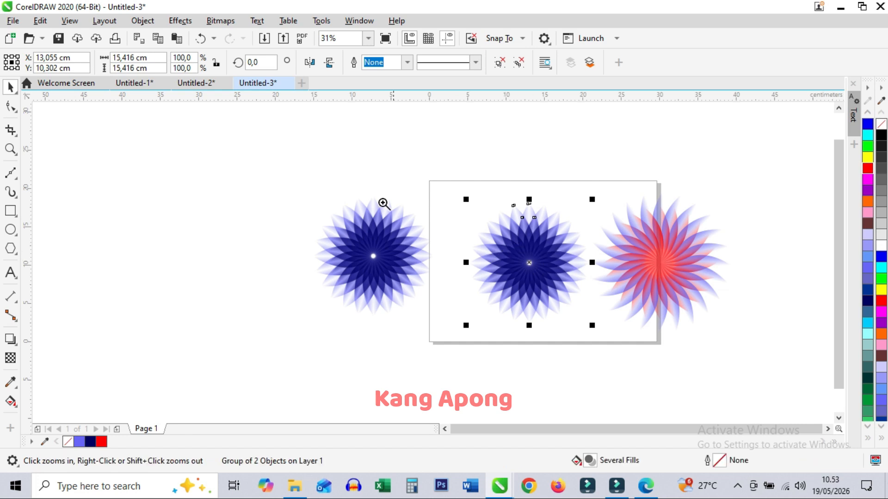
click(624, 253)
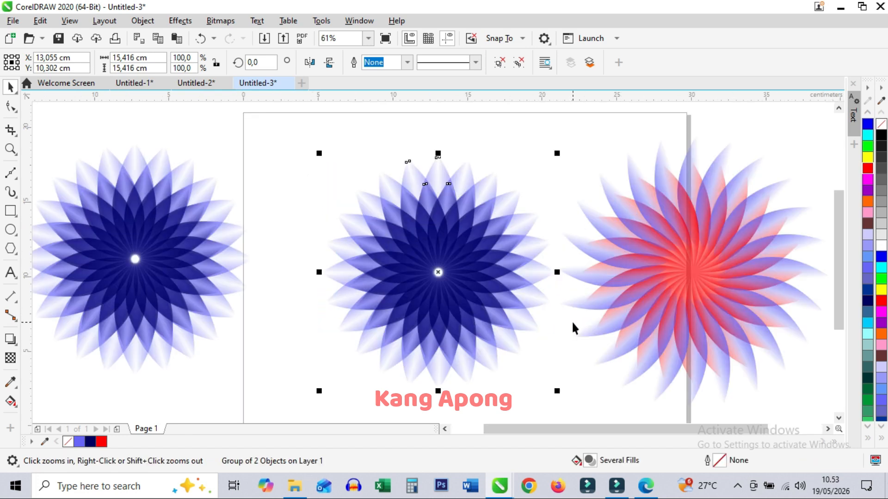
Step: Ungroup the copied two-tone flower and delete its dark inner flower, keeping the light one
key(ctrl+u)
key(Escape)
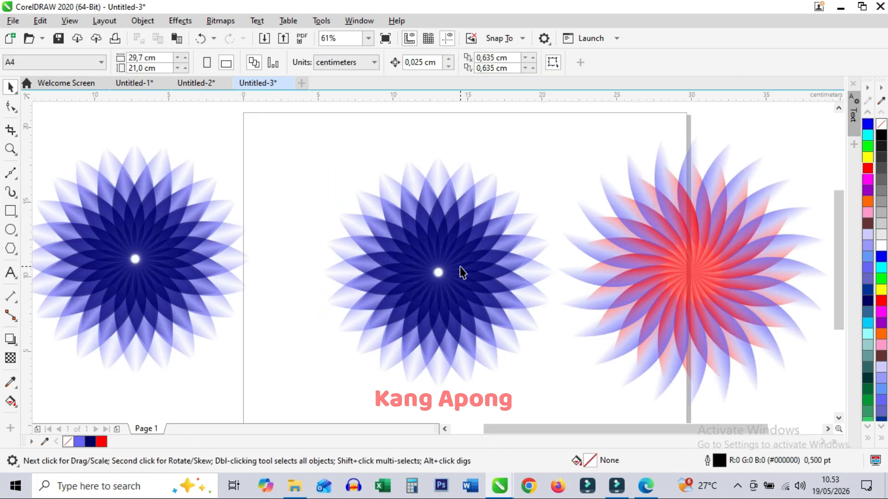
click(463, 273)
key(Delete)
Step: Move the dark two-tone flower closer to the light one and align all three flowers along their horizontal centres
drag(98, 228, 158, 247)
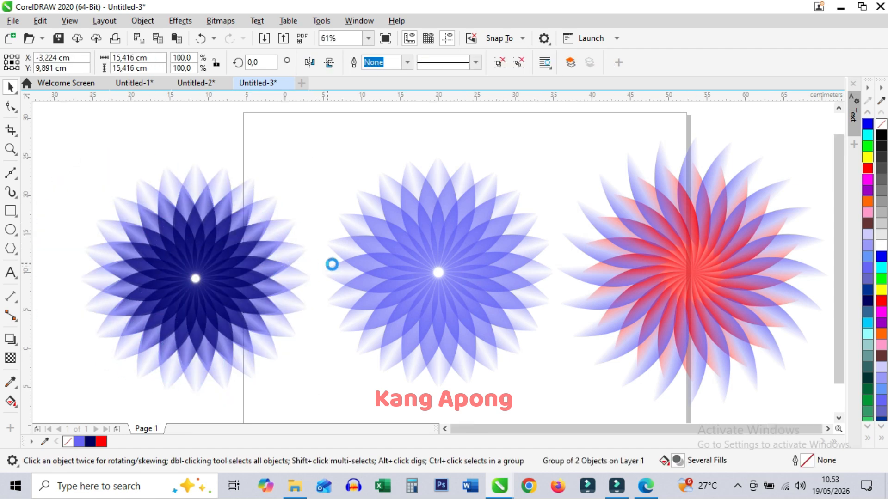
scroll(331, 264, down, 3)
key(z)
drag(159, 163, 740, 383)
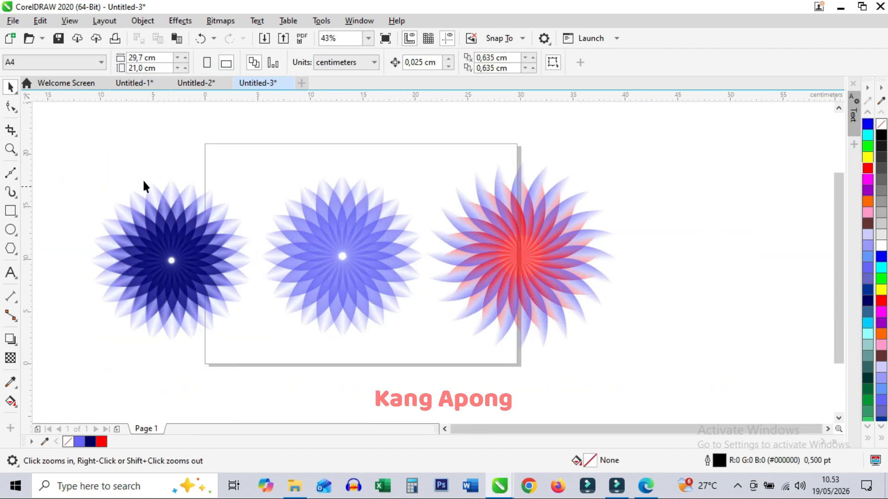
drag(69, 113, 686, 368)
key(e)
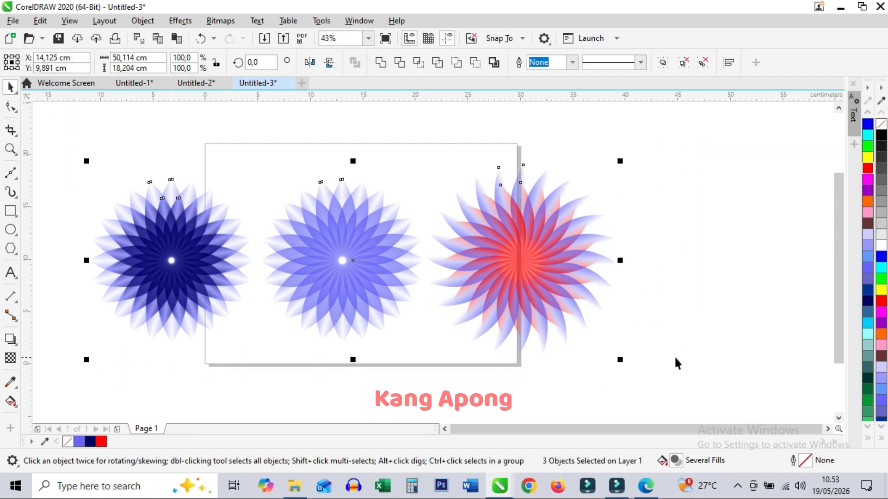
Step: Group the three flowers, scale the group proportionally to 56.8% and centre it on the page
key(ctrl+g)
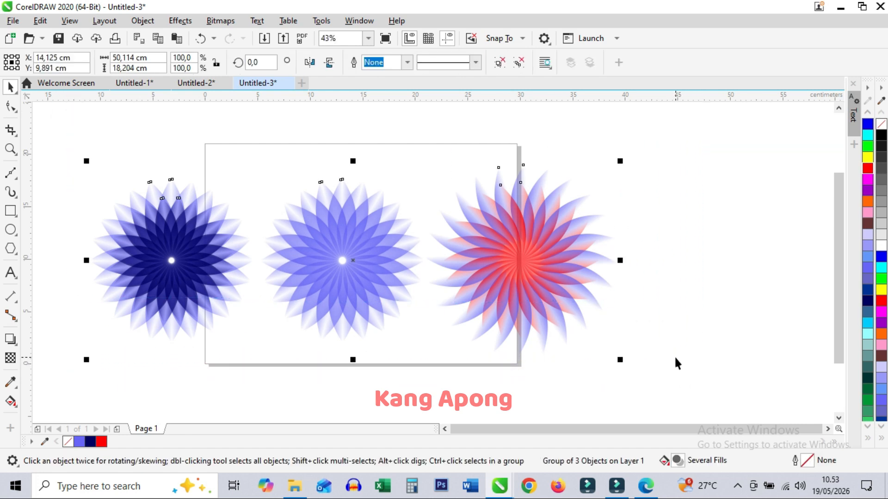
key(p)
click(707, 265)
drag(516, 251, 516, 246)
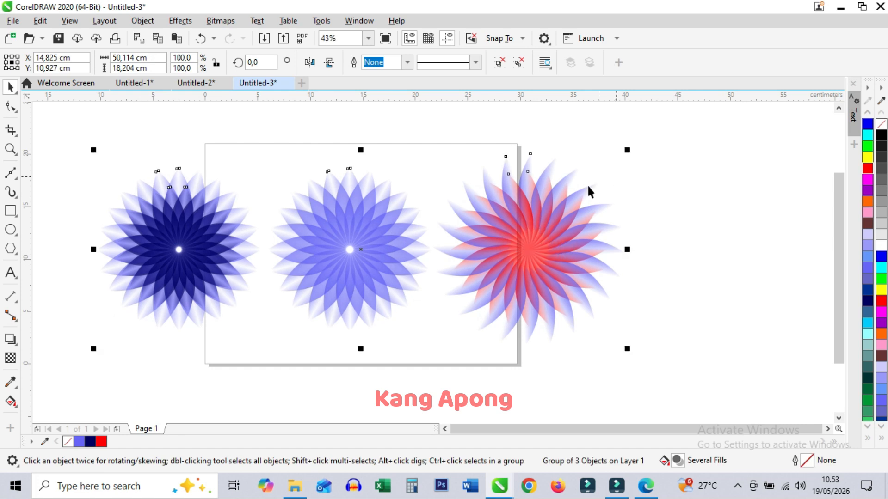
drag(627, 150, 555, 194)
key(p)
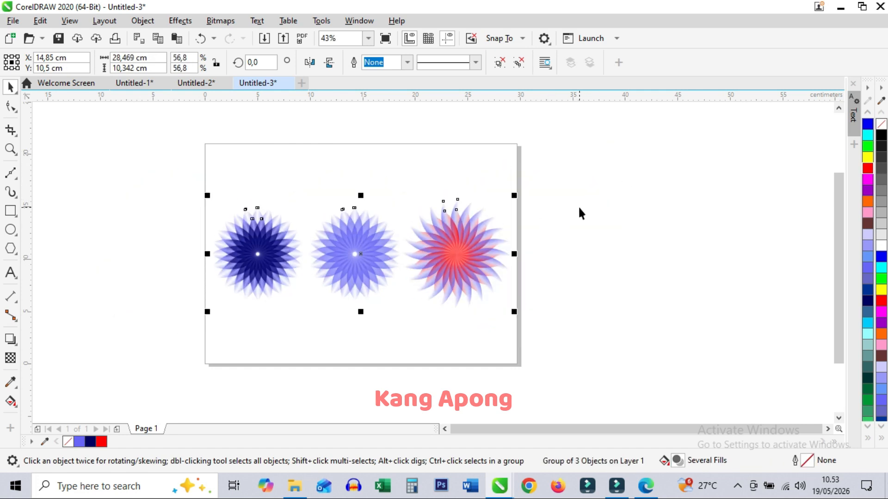
key(z)
drag(151, 162, 644, 357)
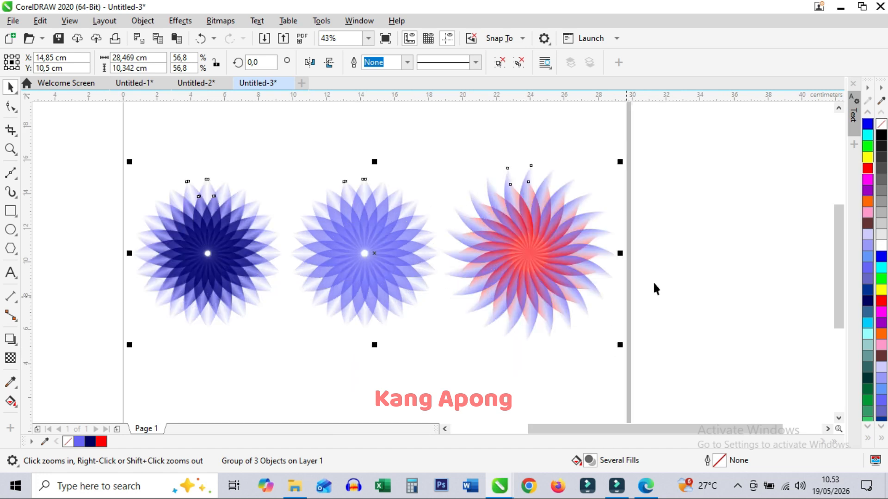
scroll(512, 265, down, 2)
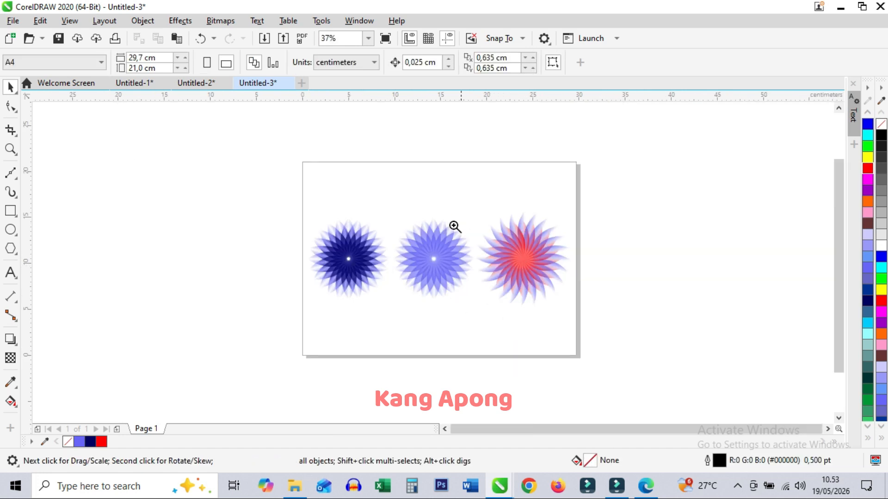
drag(558, 273, 604, 303)
drag(131, 151, 768, 407)
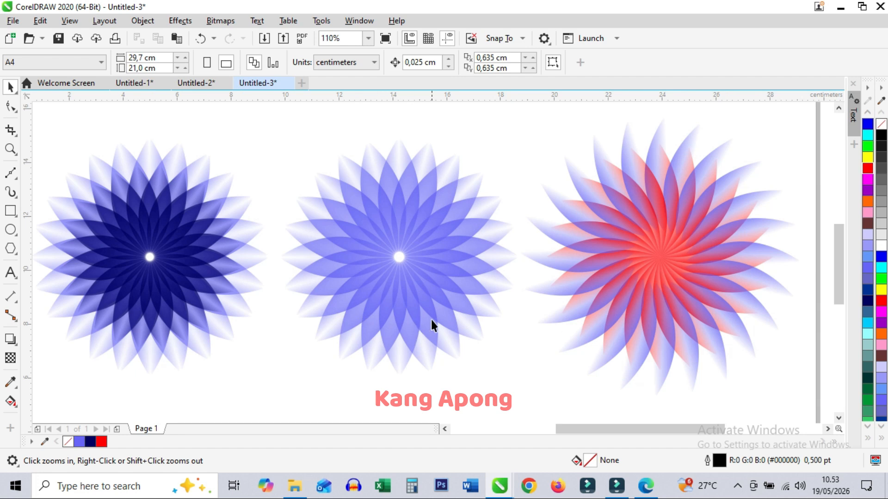